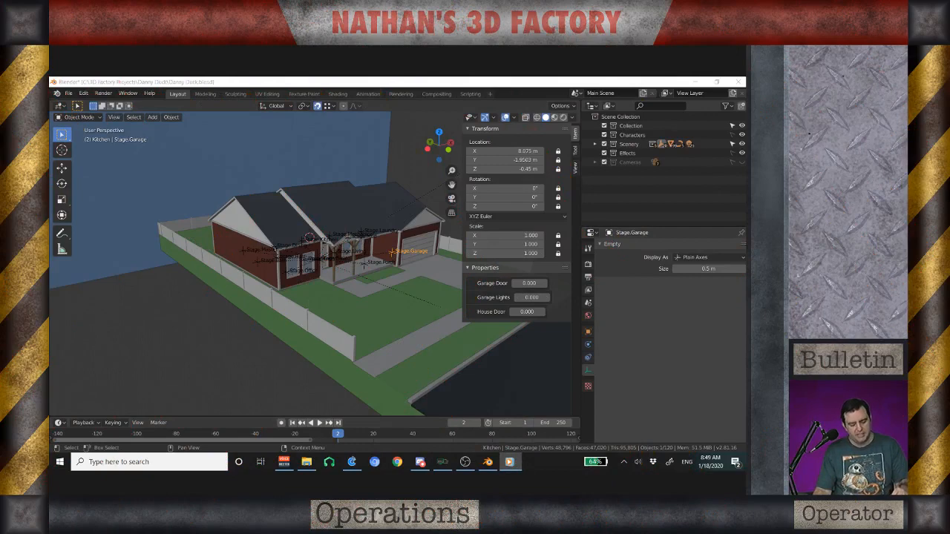
Hide the Stage.Roof object inside the house's Main Structure collection to expose the interior
click(186, 322)
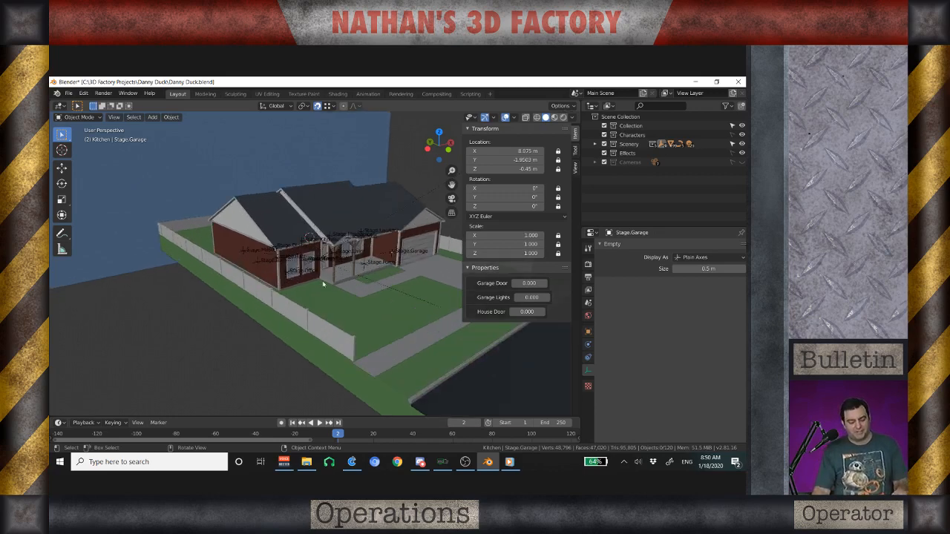
middle_drag(315, 284, 255, 303)
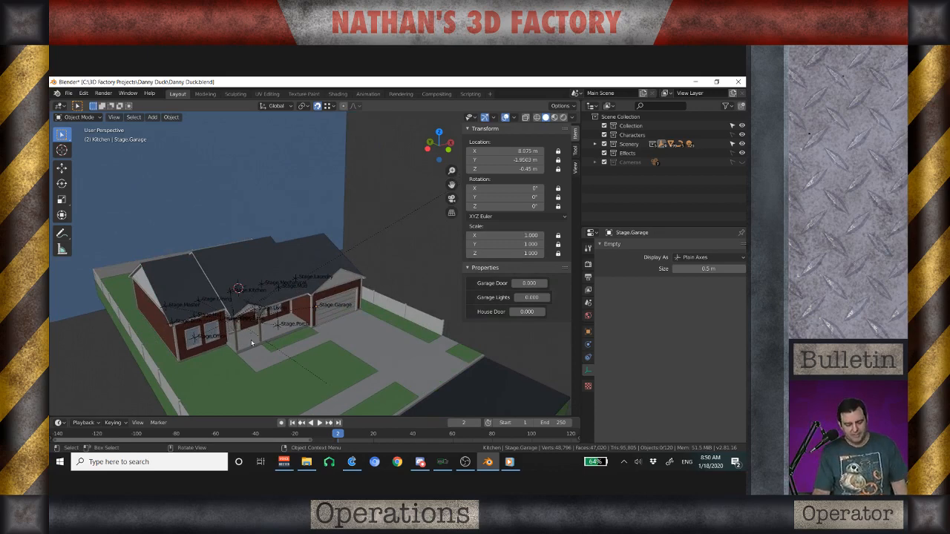
scroll(250, 345, up, 3)
middle_drag(247, 349, 205, 340)
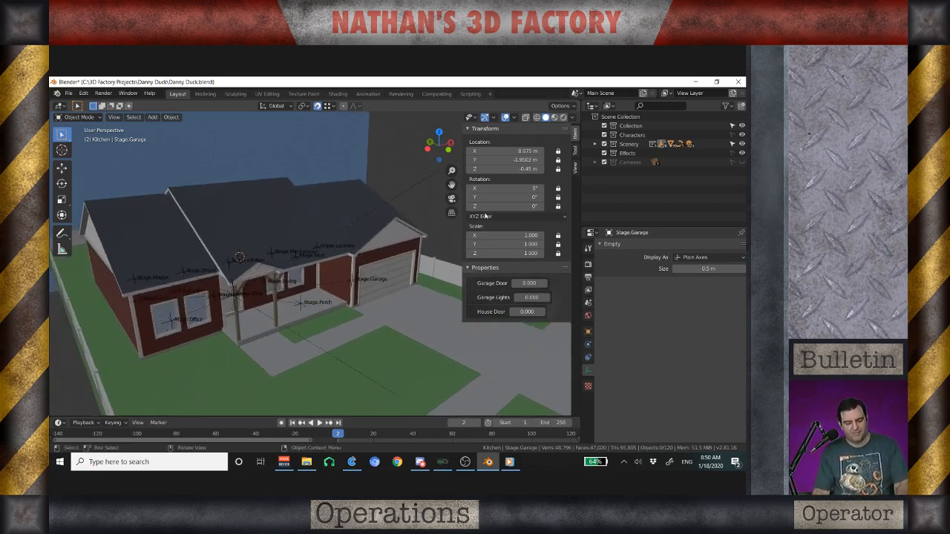
click(594, 146)
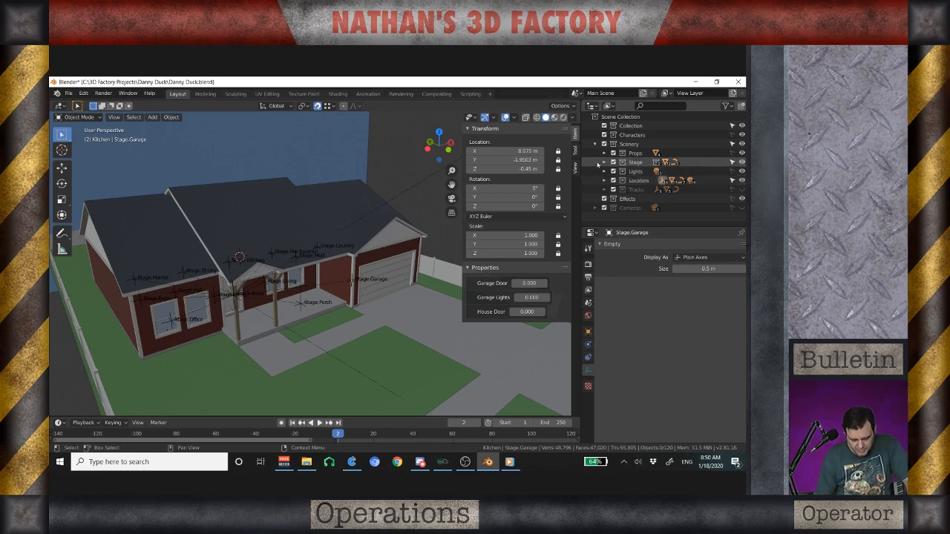
click(603, 163)
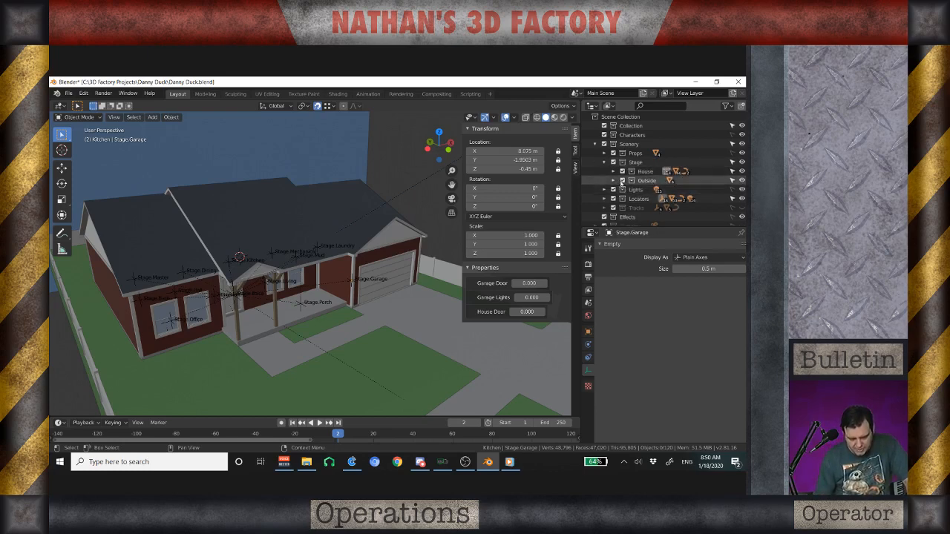
click(613, 172)
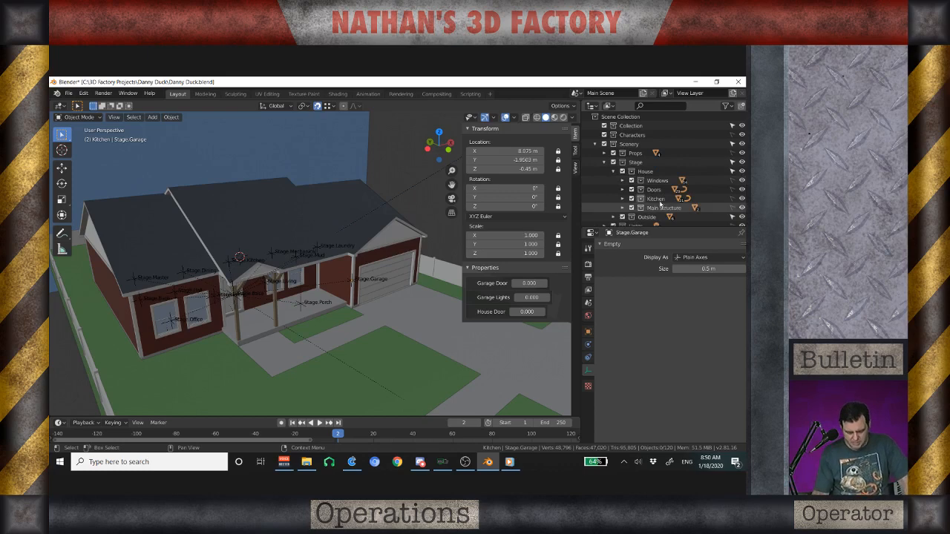
click(622, 208)
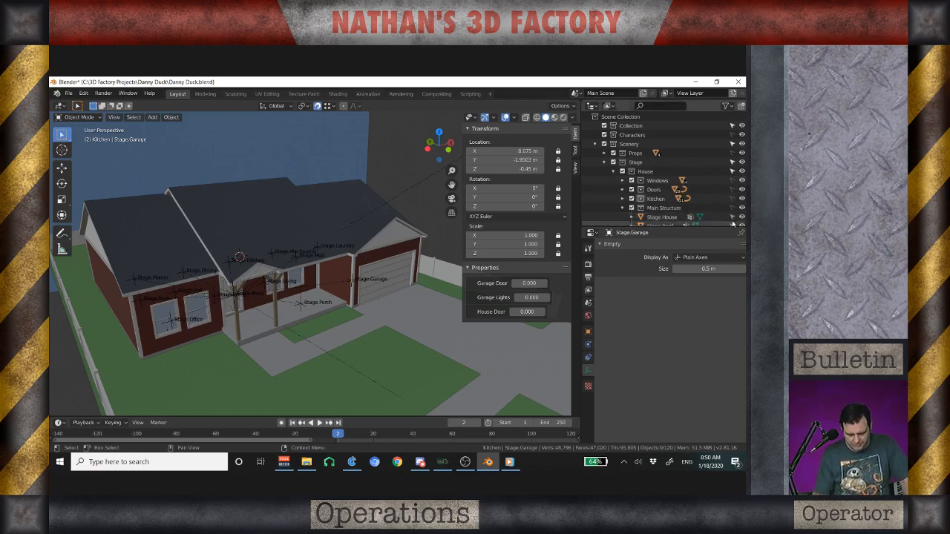
scroll(698, 200, down, 2)
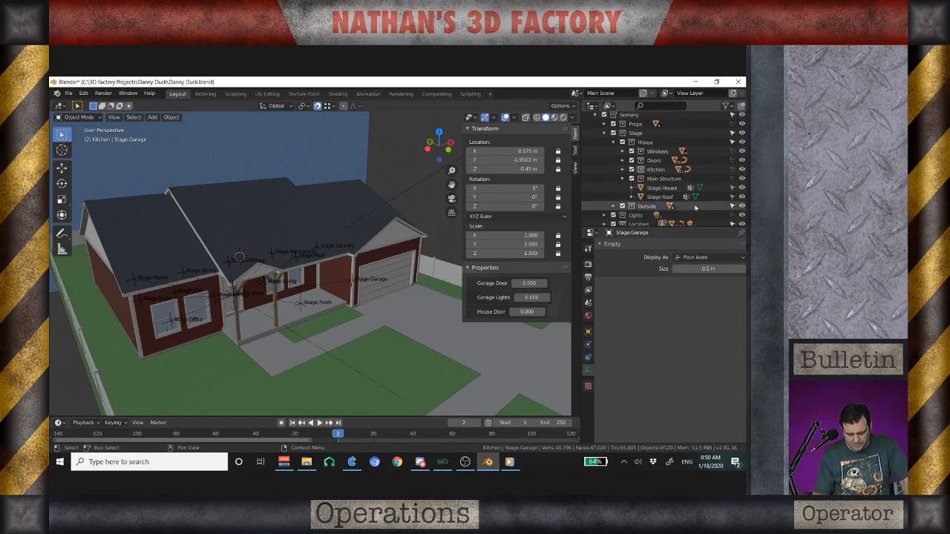
click(742, 197)
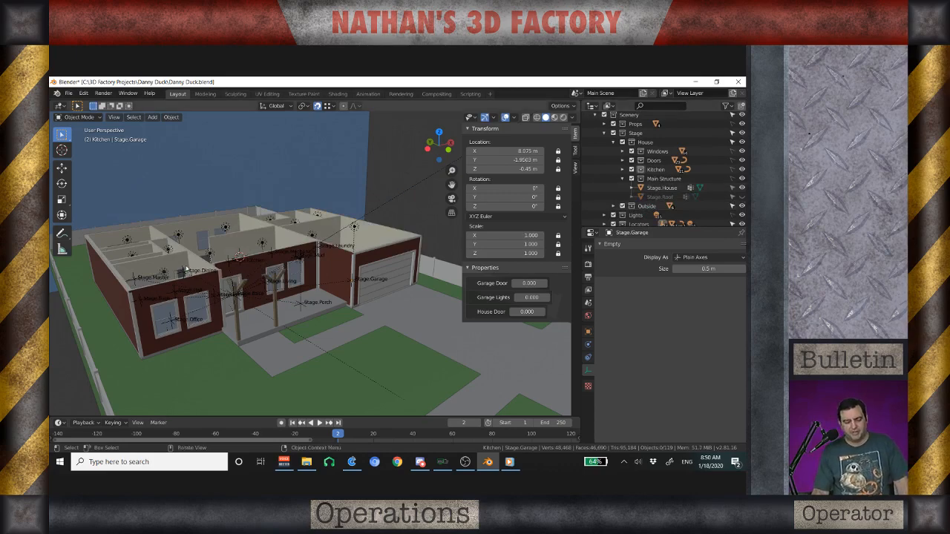
Examine the room layout of the roofless house from several angles, including the kitchen, living room, bedrooms and garage
middle_drag(193, 275, 272, 296)
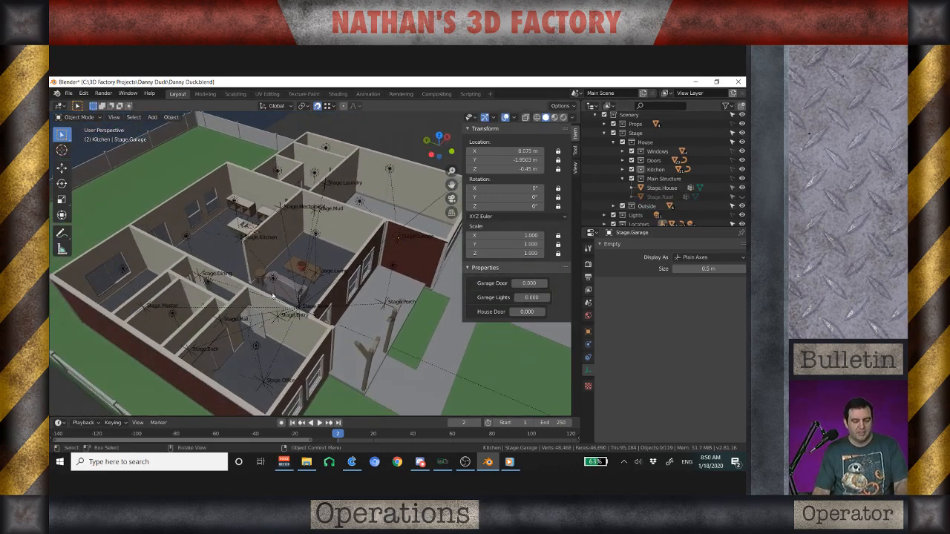
middle_drag(316, 337, 196, 346)
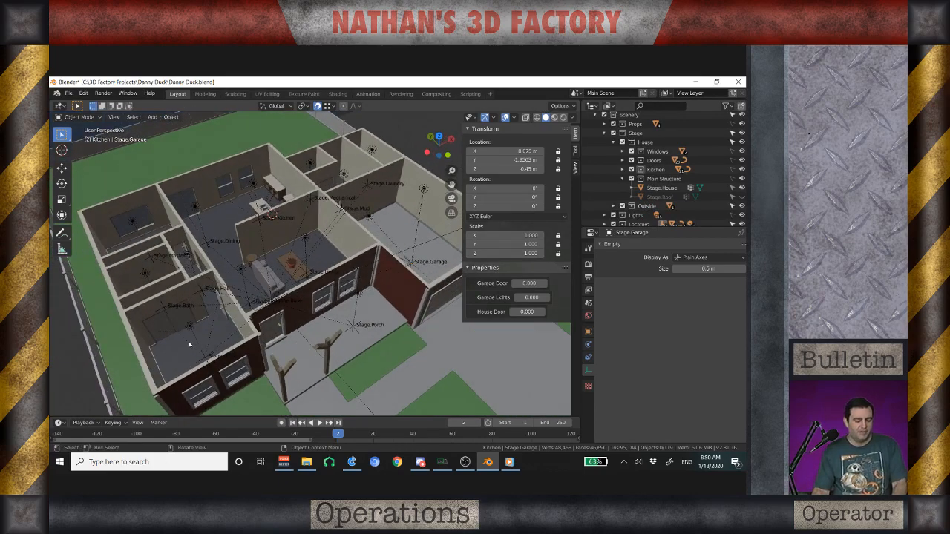
middle_drag(167, 318, 282, 360)
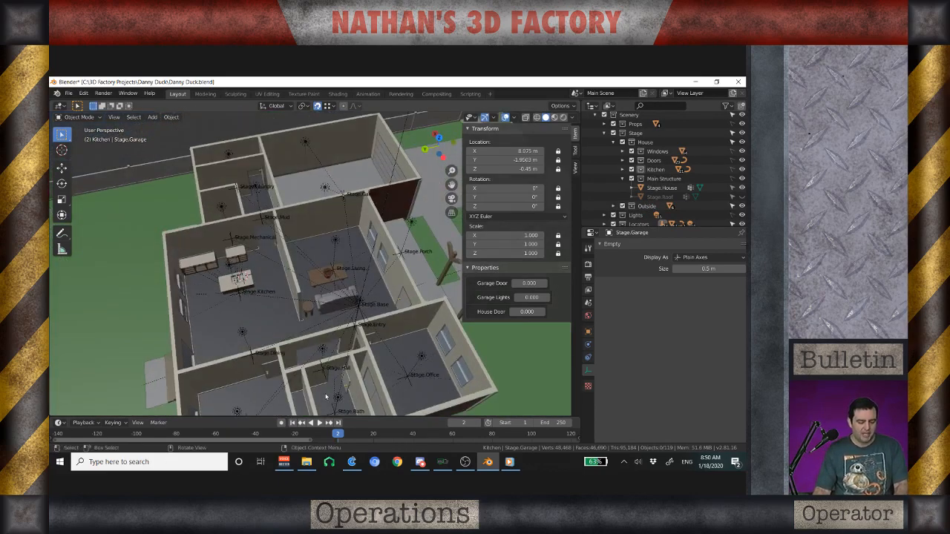
middle_drag(325, 397, 287, 296)
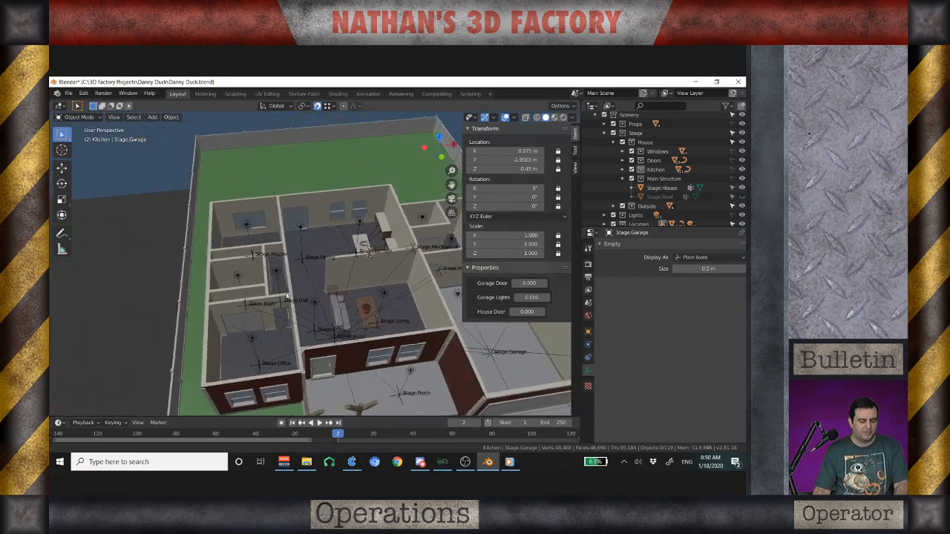
scroll(287, 296, up, 3)
scroll(288, 296, down, 5)
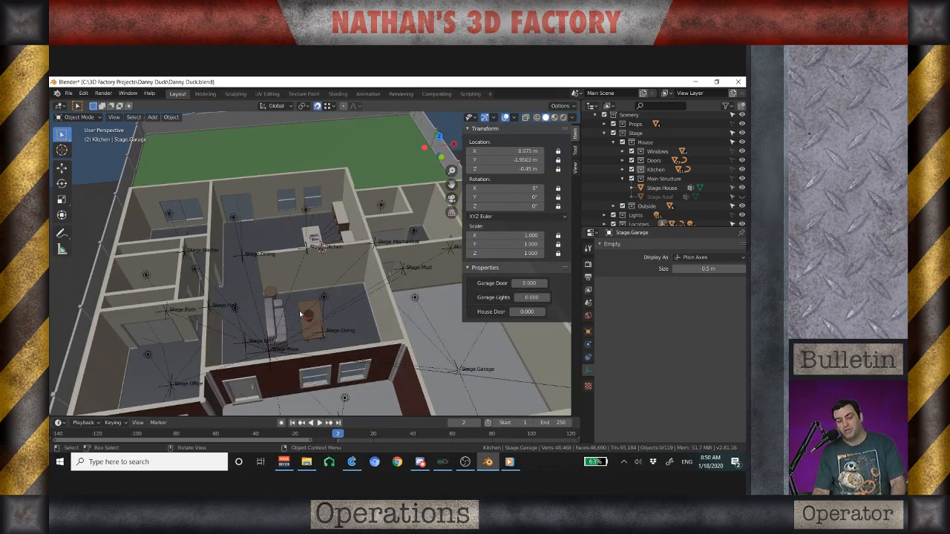
scroll(285, 238, up, 3)
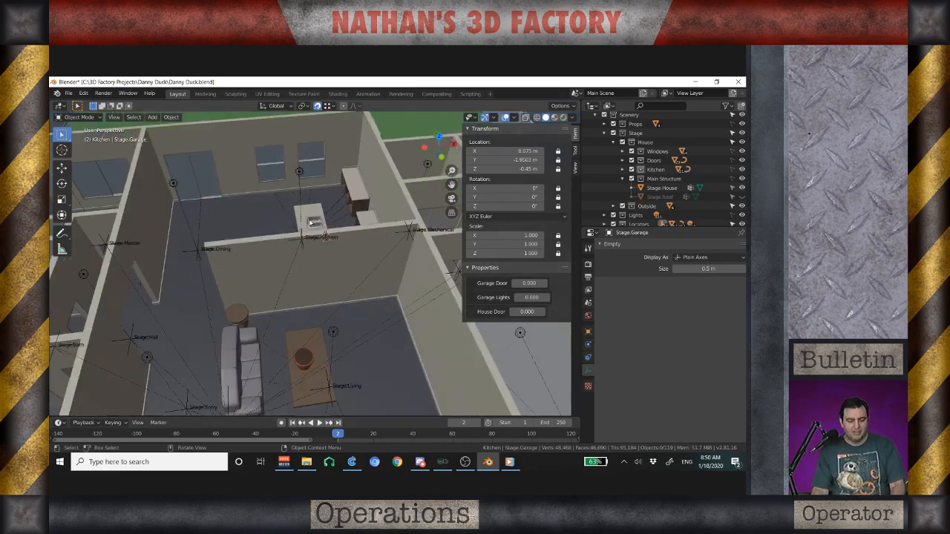
scroll(331, 250, down, 2)
shift+middle_drag(331, 250, 203, 304)
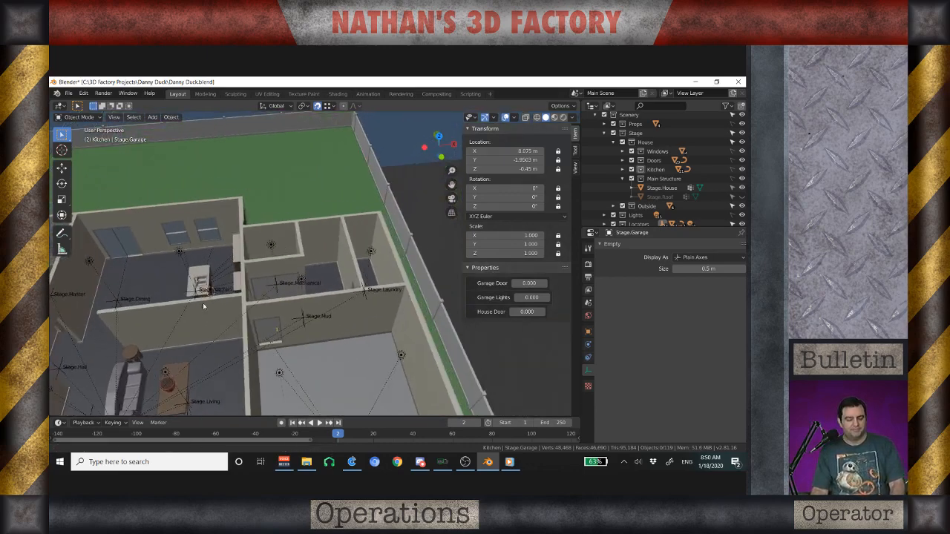
scroll(321, 333, down, 3)
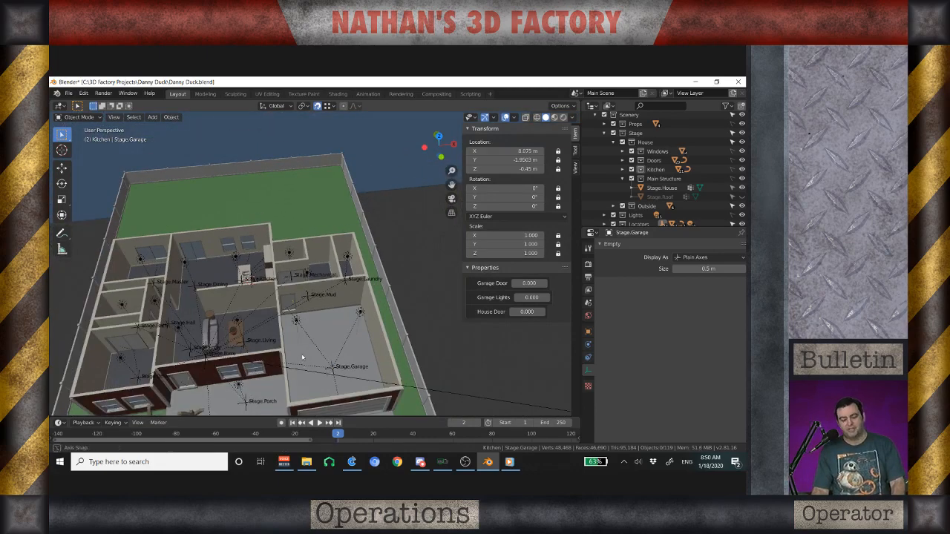
middle_drag(332, 374, 215, 322)
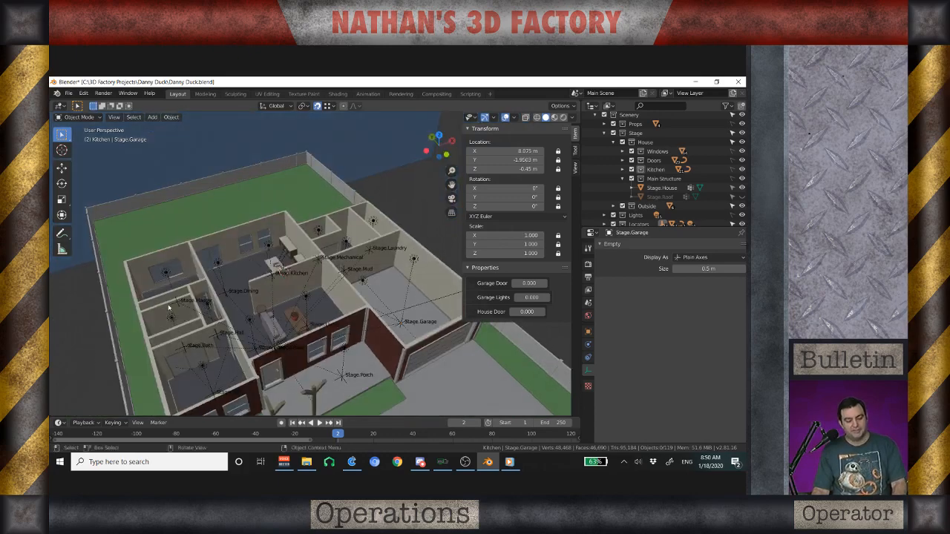
Select the Stage.Master locator and the Stage.Living locator in turn to inspect their custom properties
click(195, 301)
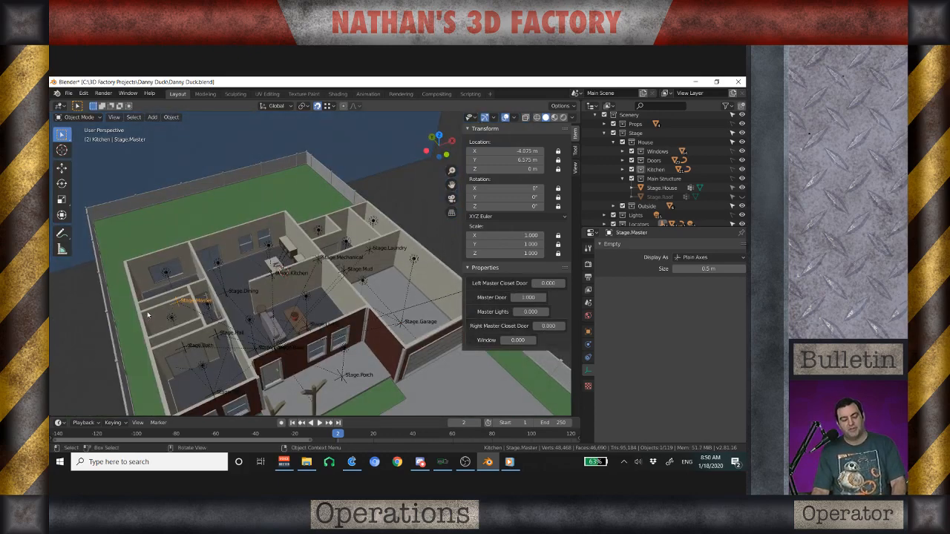
click(299, 315)
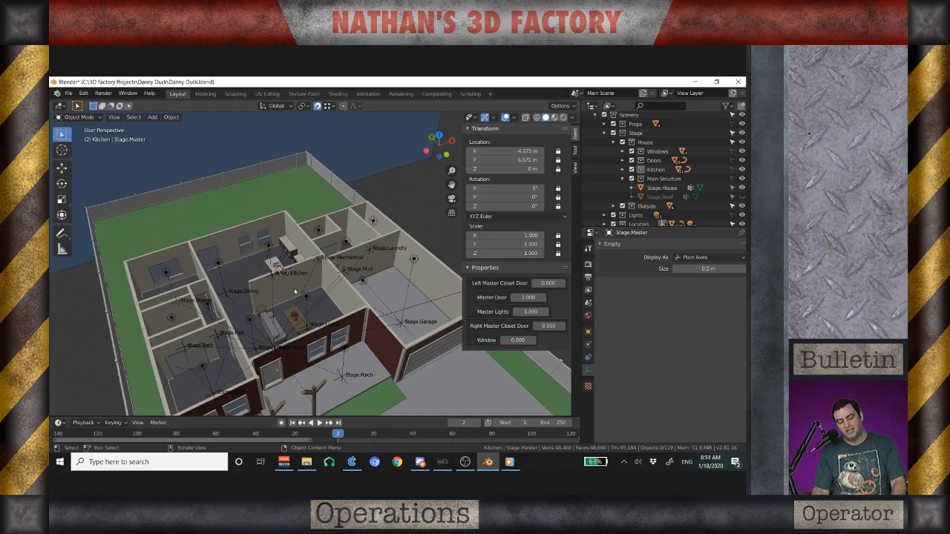
scroll(297, 337, up, 2)
click(317, 359)
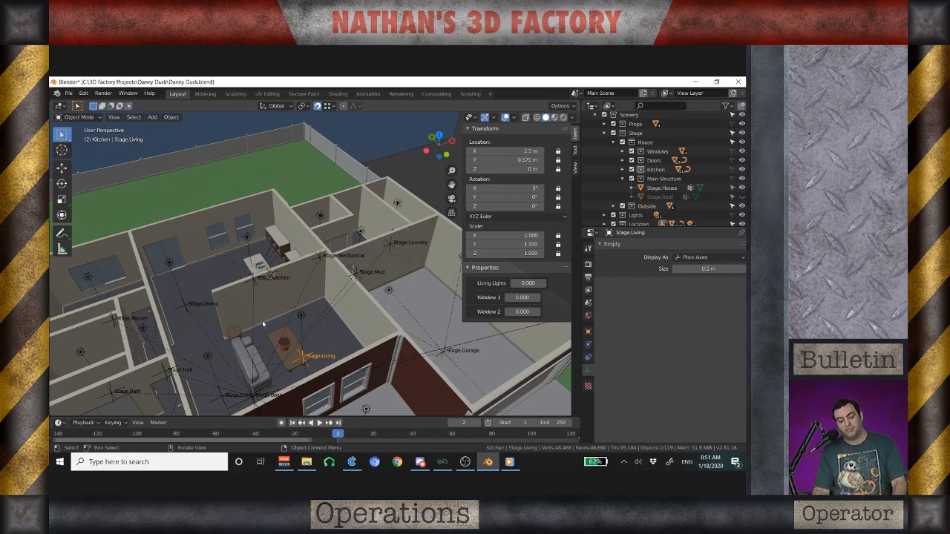
scroll(280, 343, down, 3)
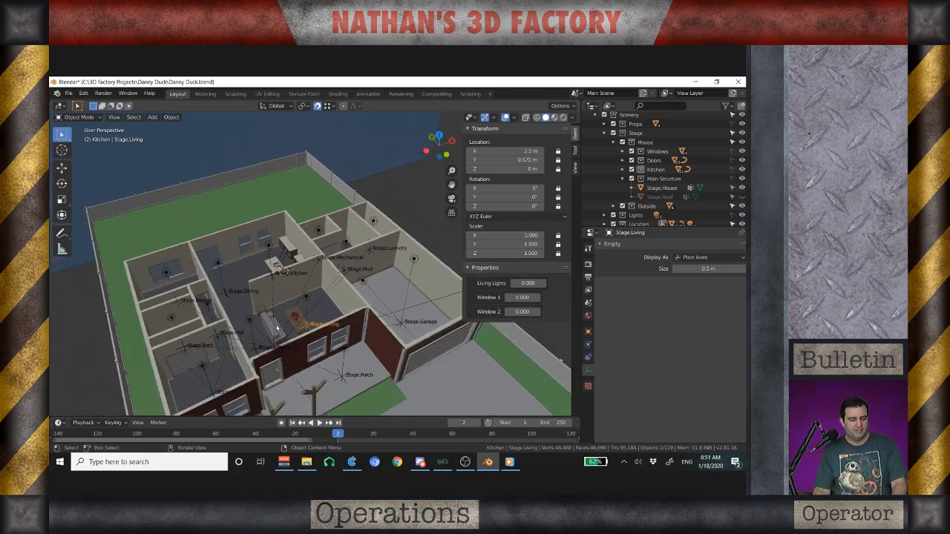
shift+middle_drag(283, 343, 271, 321)
scroll(271, 320, up, 3)
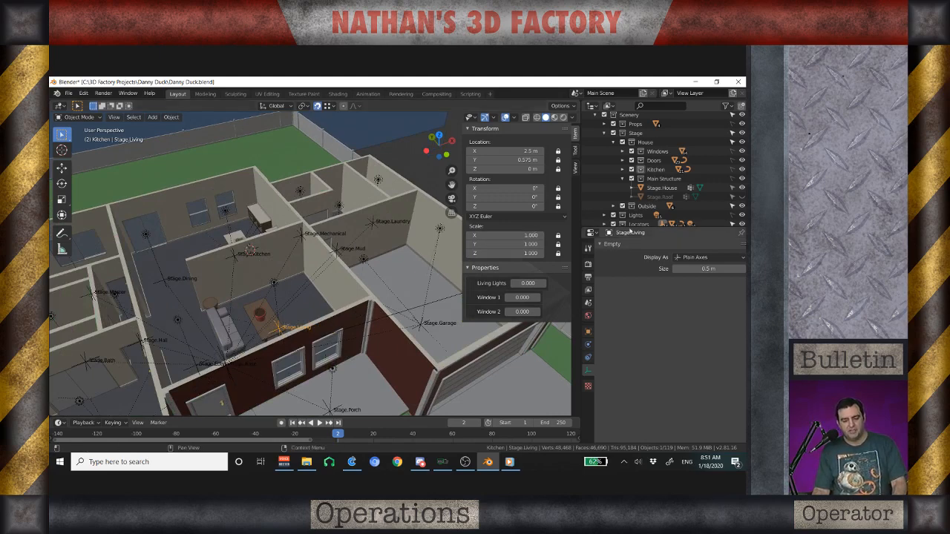
Collapse the House and Stage collections in the scene hierarchy
click(612, 141)
scroll(611, 149, up, 2)
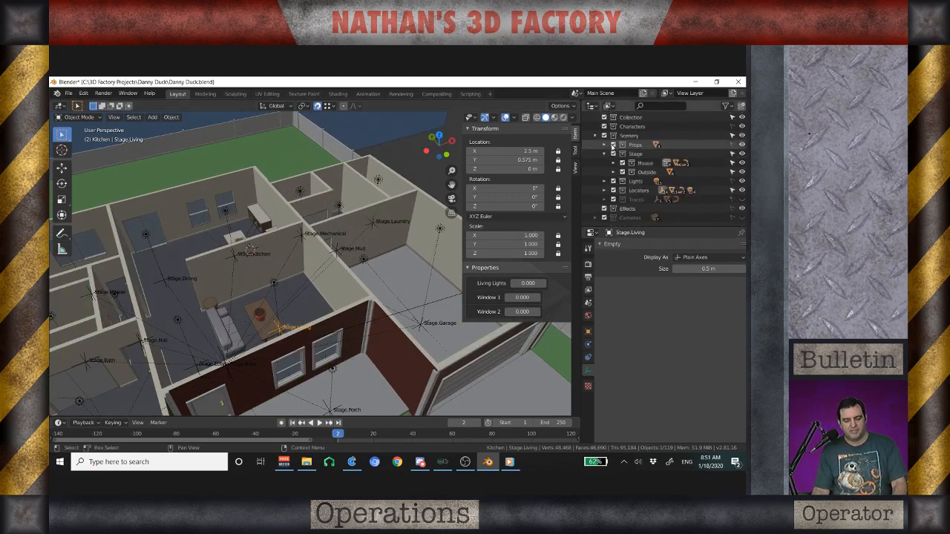
click(603, 154)
scroll(609, 159, up, 1)
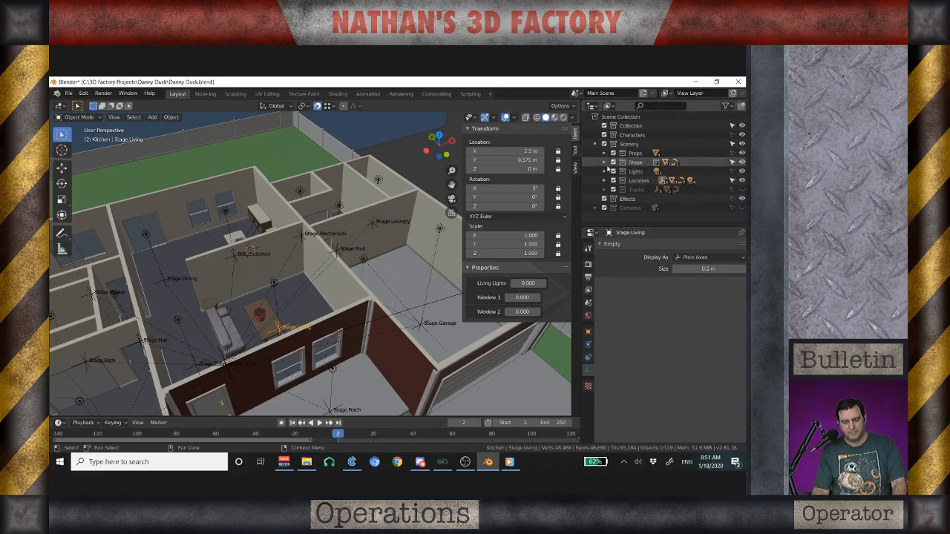
Switch the viewport to Rendered shading with the living room's front windows in view
middle_drag(249, 234, 270, 286)
scroll(270, 286, up, 4)
shift+middle_drag(205, 199, 279, 285)
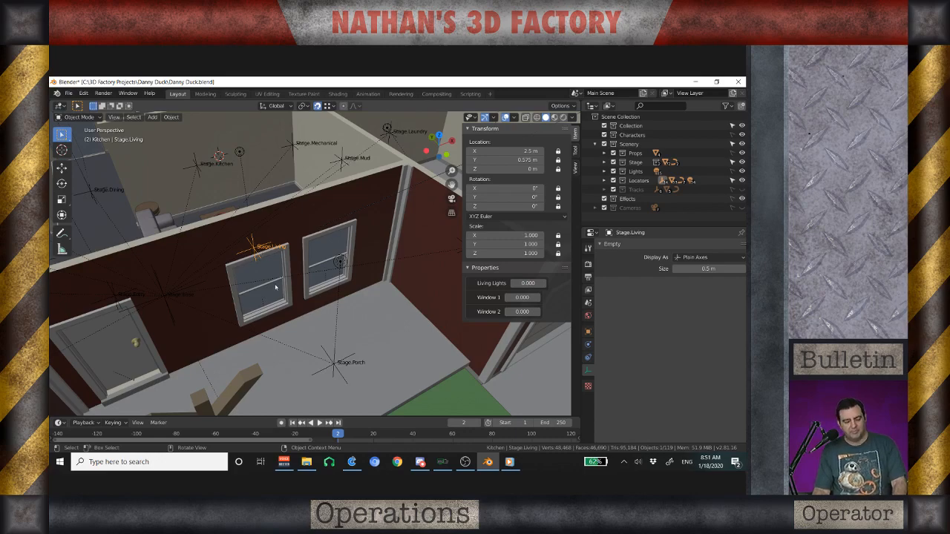
key(z)
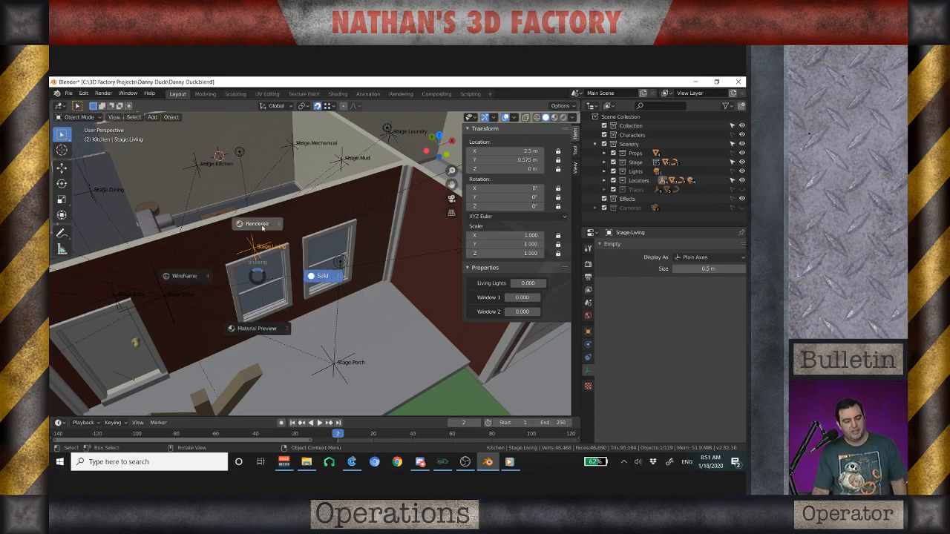
click(262, 227)
middle_drag(277, 295, 253, 250)
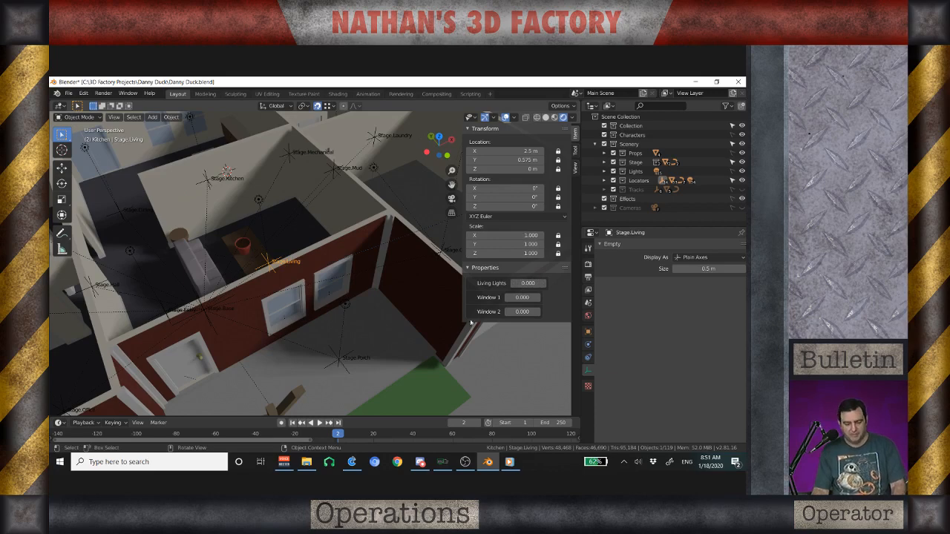
Try out the light and window properties of Stage.Living and the door and light properties of Stage.Entry
mouse_move(528, 282)
mouse_down()
mouse_move(713, 283)
mouse_move(523, 283)
mouse_up()
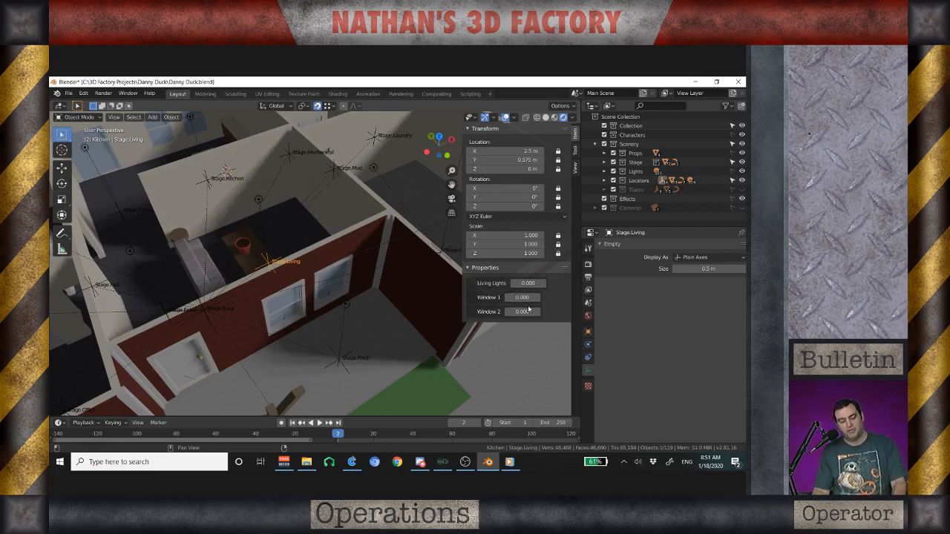
drag(523, 297, 510, 311)
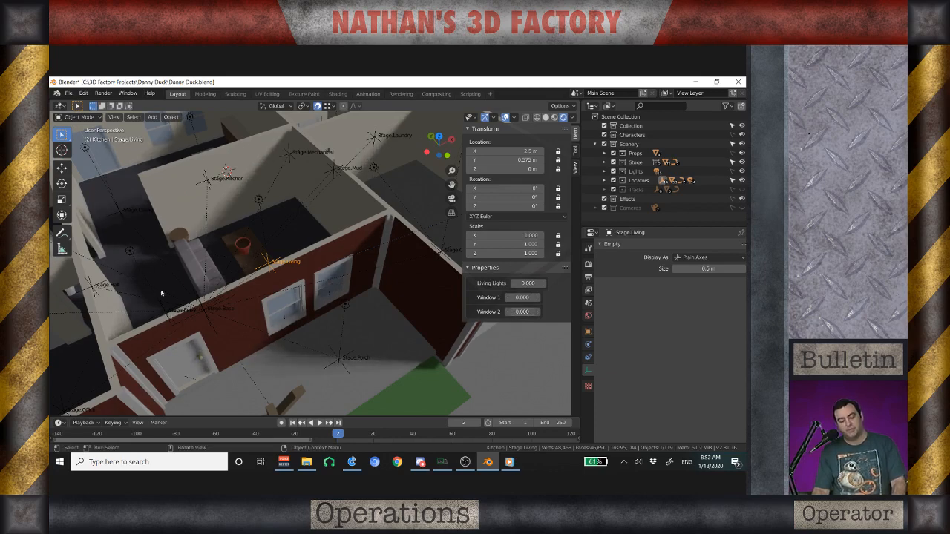
click(168, 315)
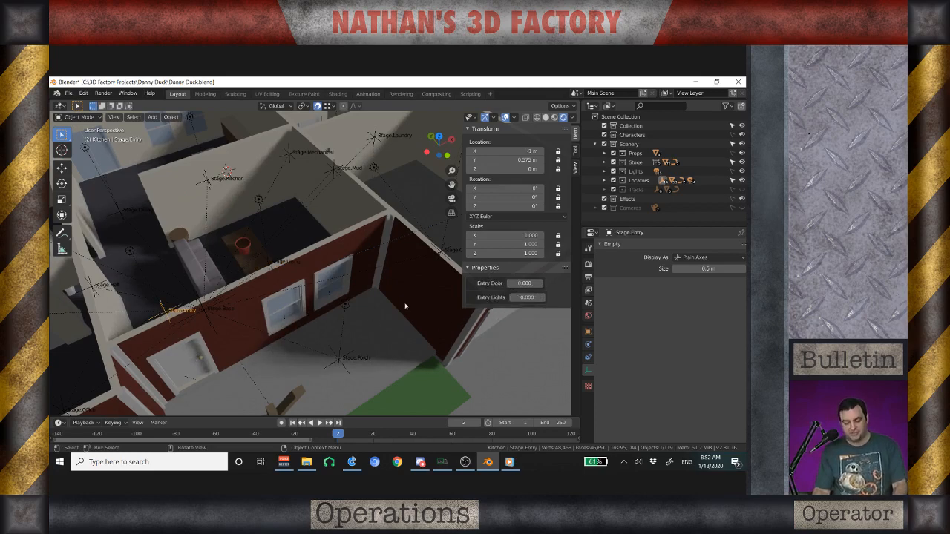
mouse_move(524, 283)
mouse_down()
mouse_move(691, 283)
mouse_move(524, 283)
mouse_move(535, 297)
mouse_move(624, 297)
mouse_move(535, 298)
mouse_up()
Select the Stage.Mud locator and try out its Mud Lights property
scroll(307, 302, down, 3)
middle_drag(306, 302, 290, 297)
scroll(289, 282, up, 5)
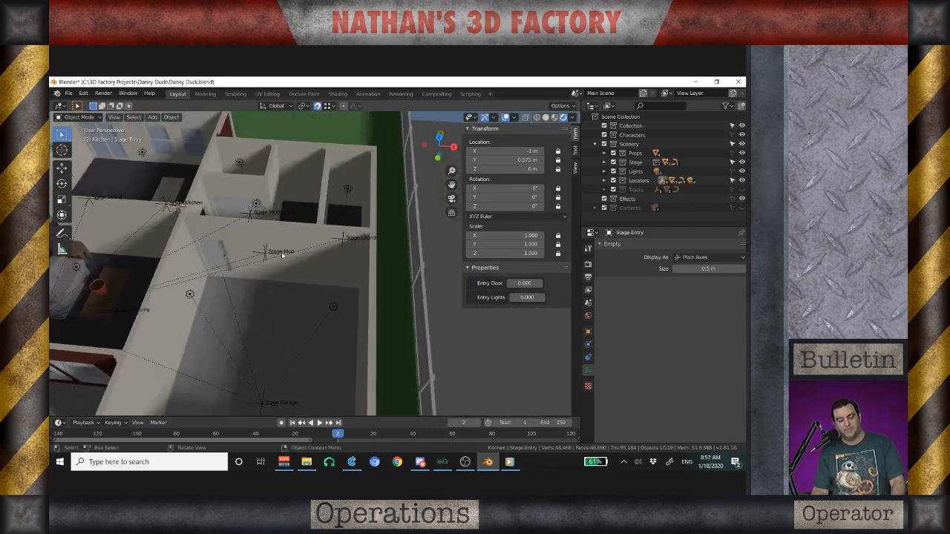
click(280, 254)
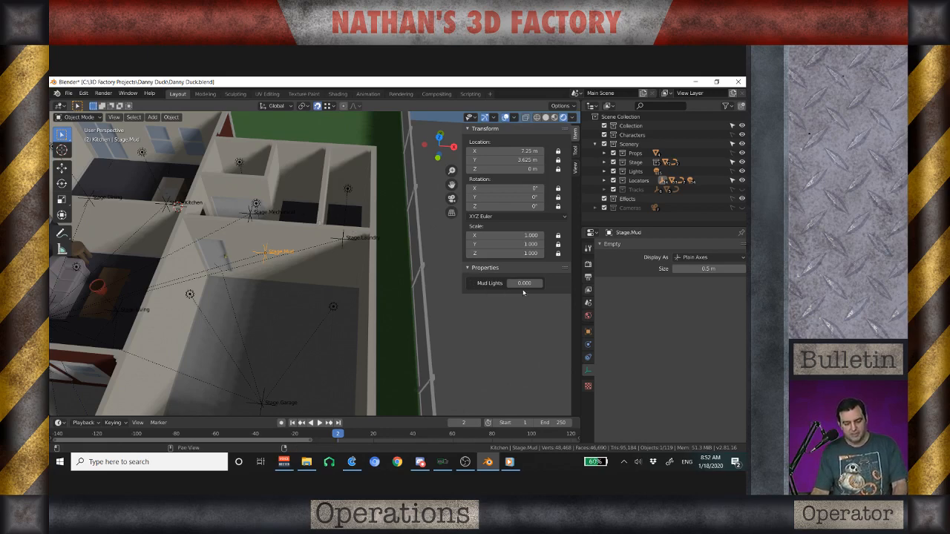
mouse_move(524, 283)
mouse_down()
mouse_move(547, 283)
mouse_move(524, 283)
mouse_up()
Unhide the Tracks collection while viewing the whole front of the house
middle_drag(219, 239, 248, 256)
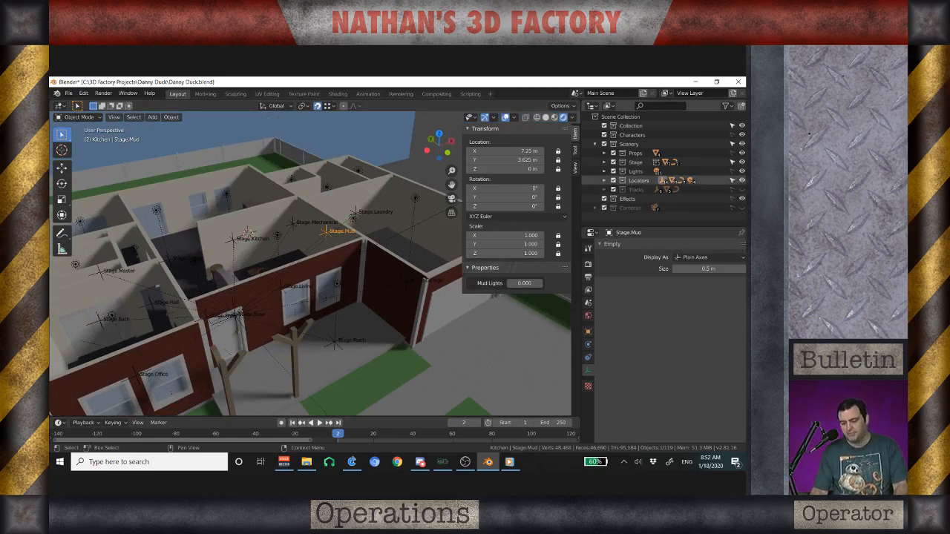
click(742, 189)
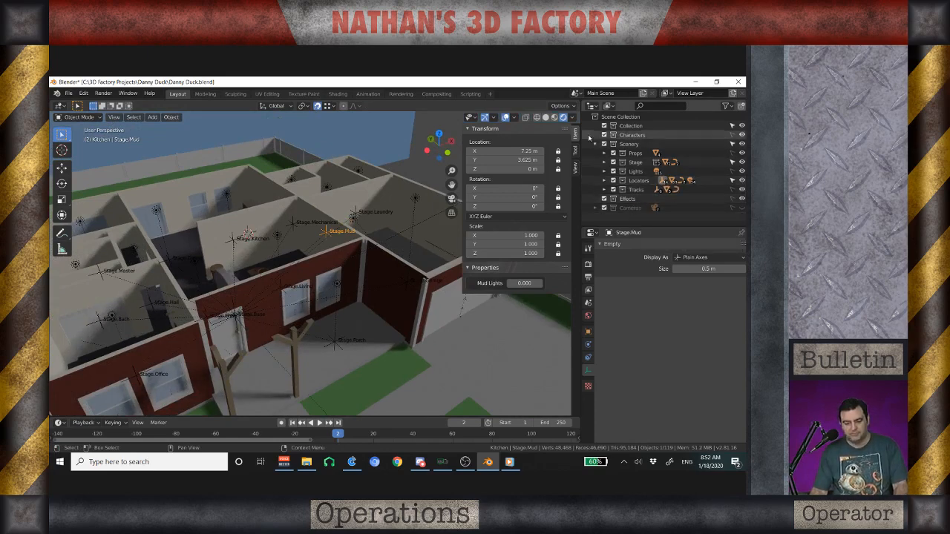
Hide the Tracks collection and unhide Stage.Roof in the House's Main Structure collection
click(742, 189)
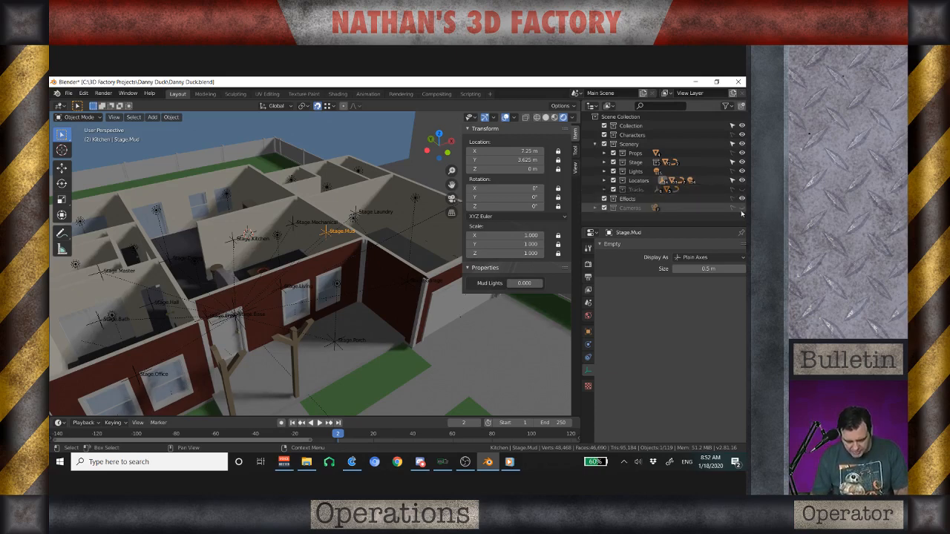
click(605, 162)
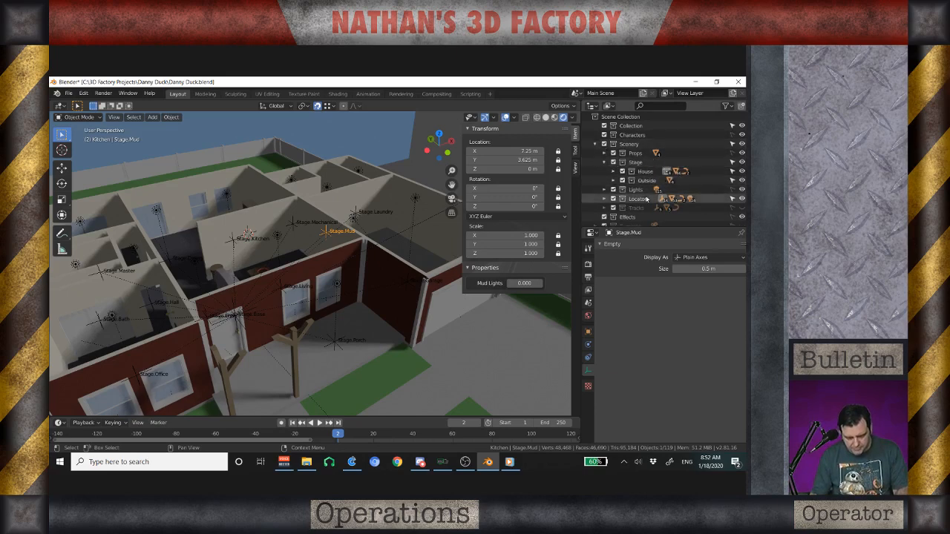
click(613, 180)
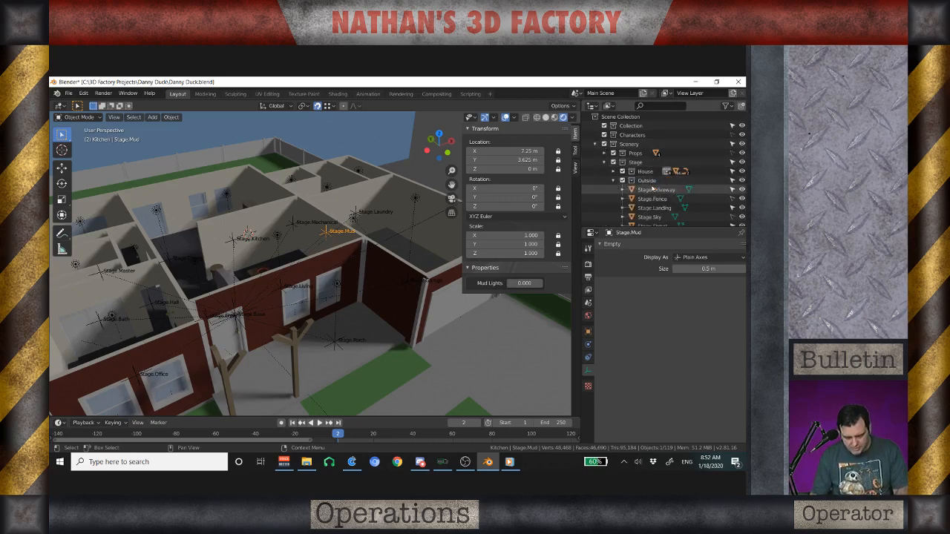
click(613, 178)
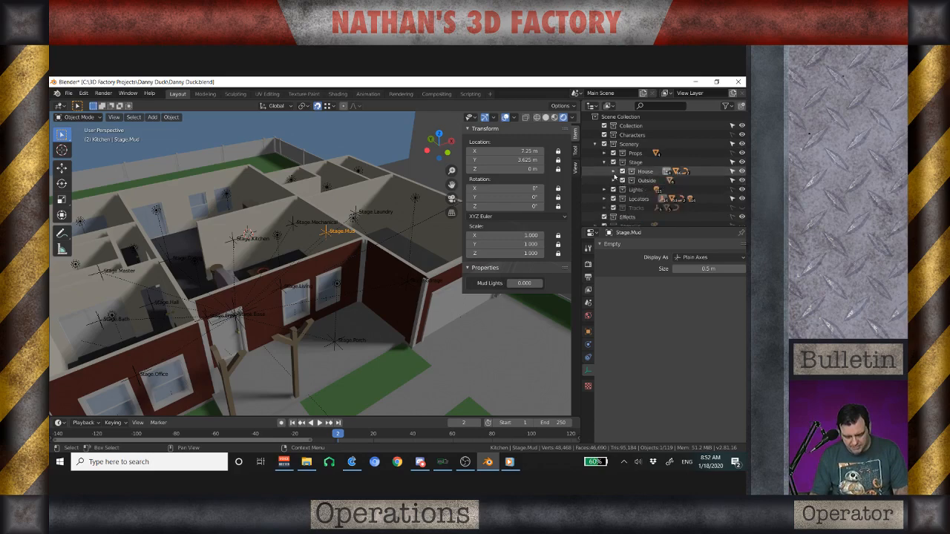
click(614, 171)
click(622, 207)
scroll(727, 215, down, 1)
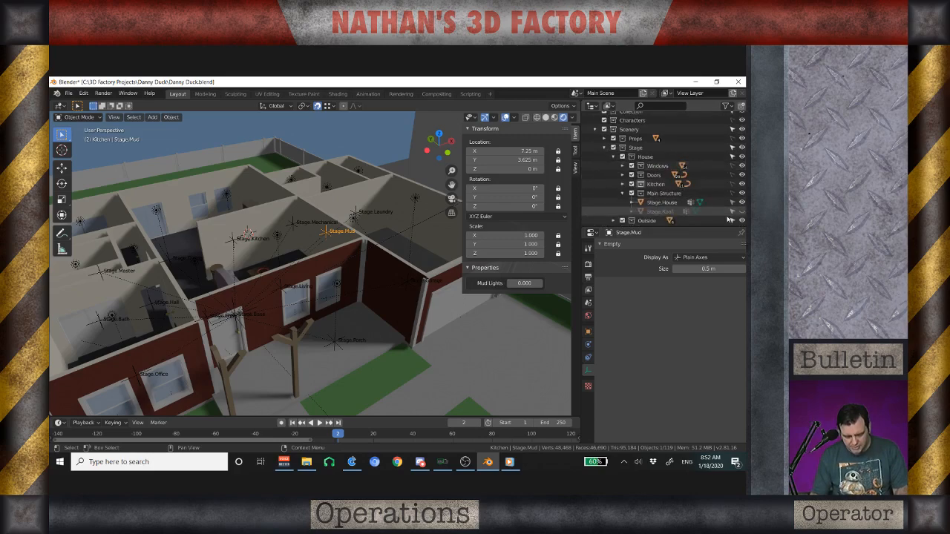
click(741, 212)
click(622, 193)
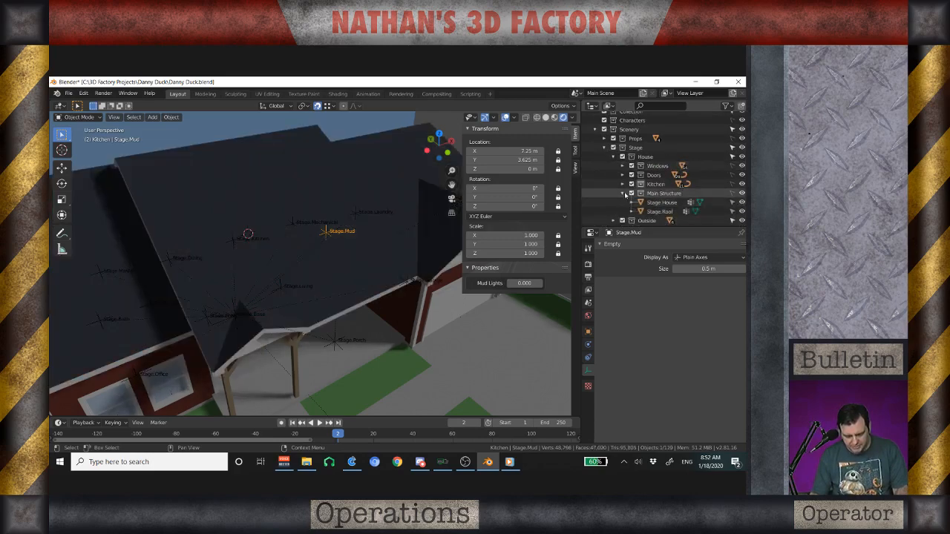
click(613, 156)
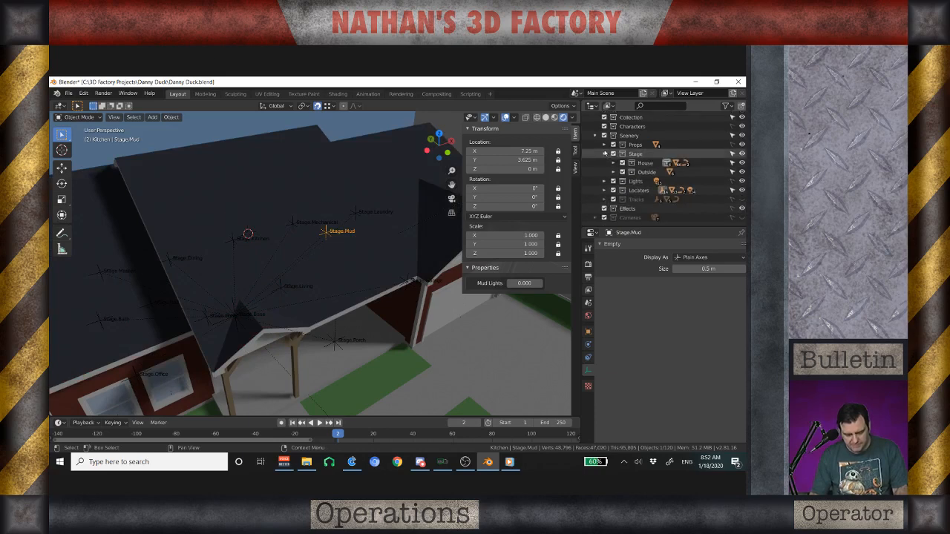
click(606, 154)
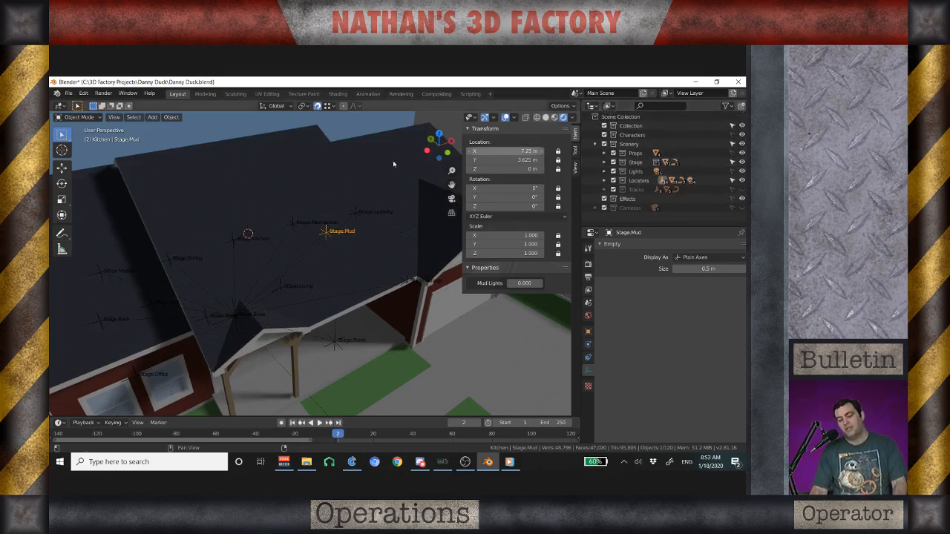
Create a new empty scene and switch its viewport to Solid shading
scroll(297, 185, down, 6)
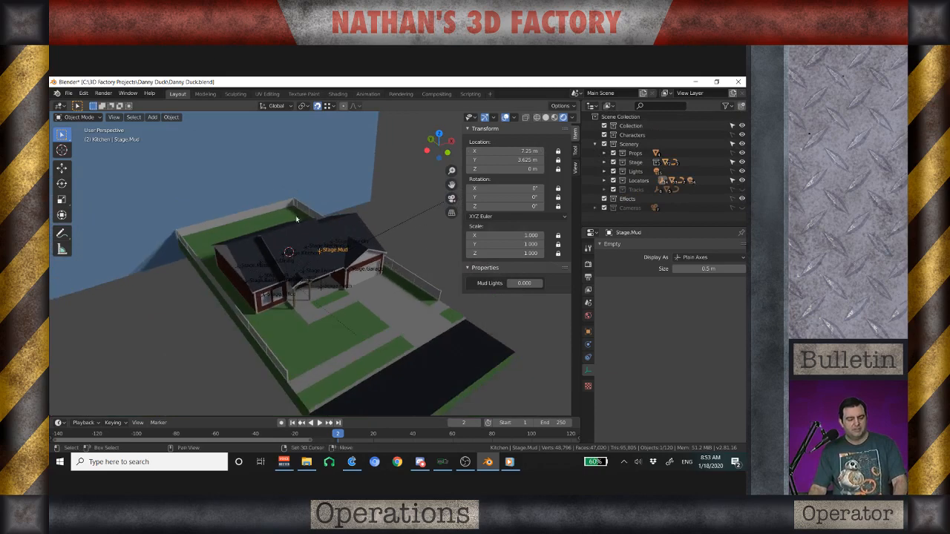
scroll(308, 260, up, 4)
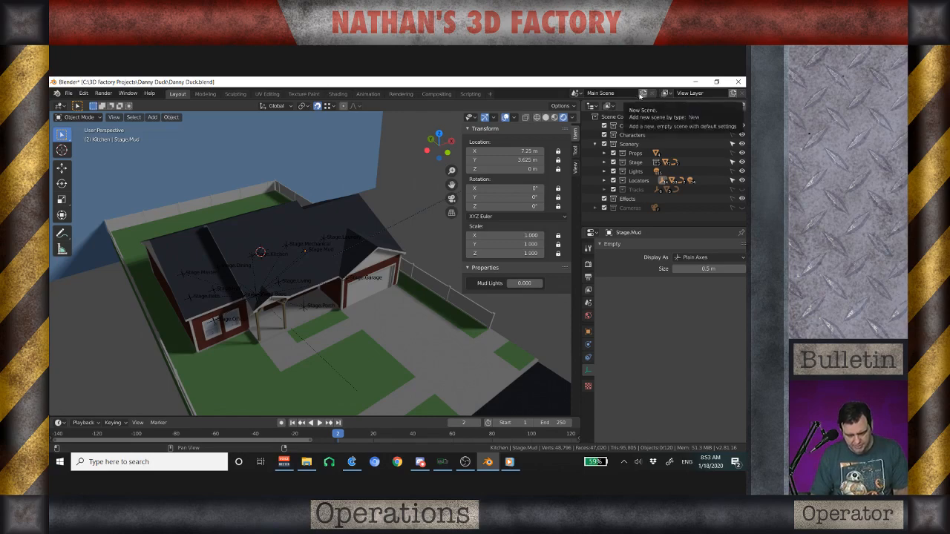
click(644, 93)
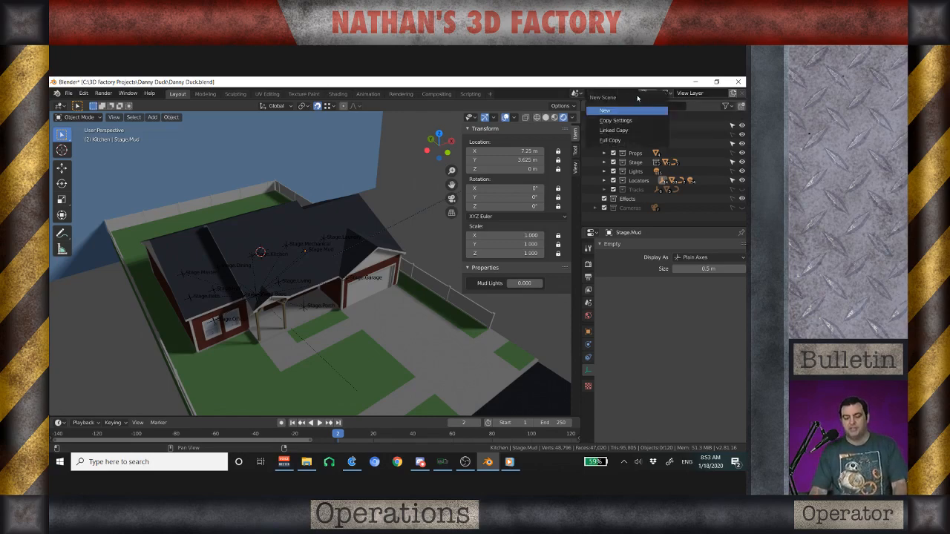
click(607, 111)
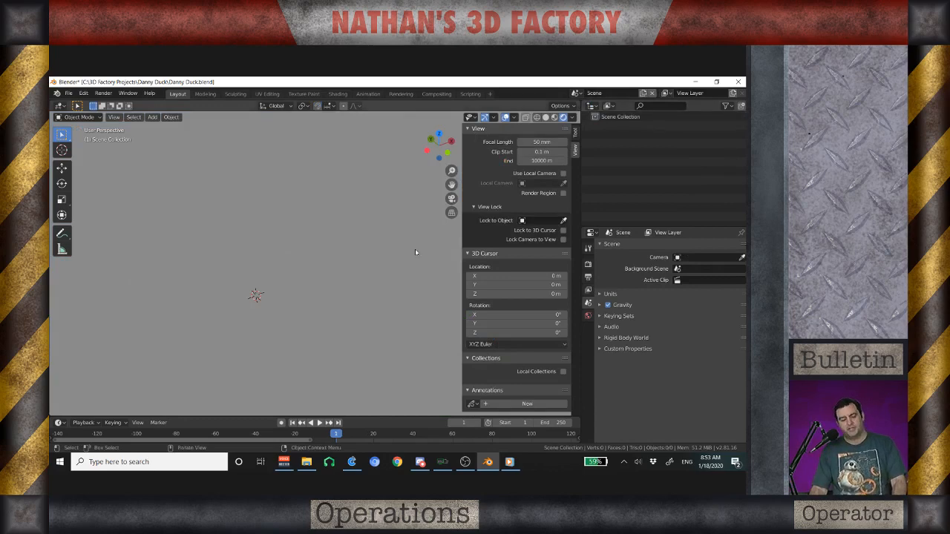
key(z)
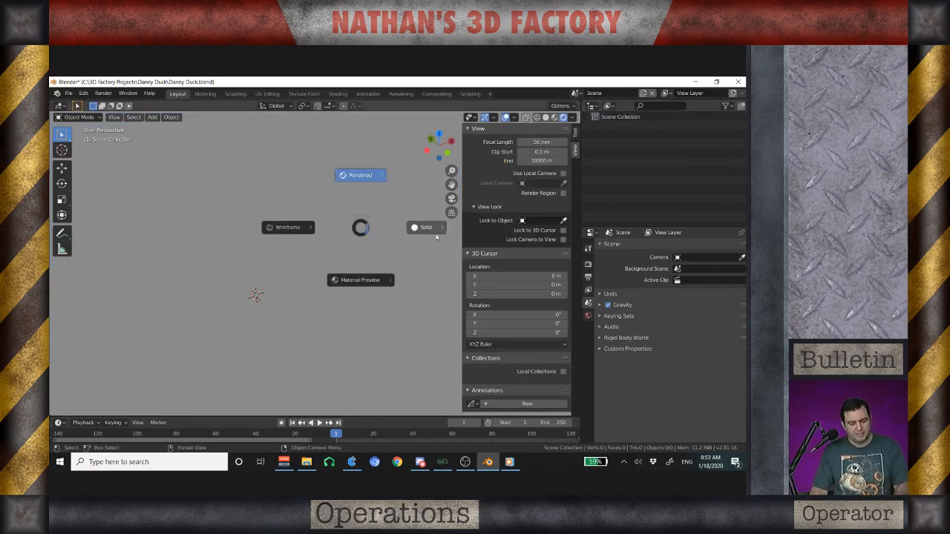
click(426, 232)
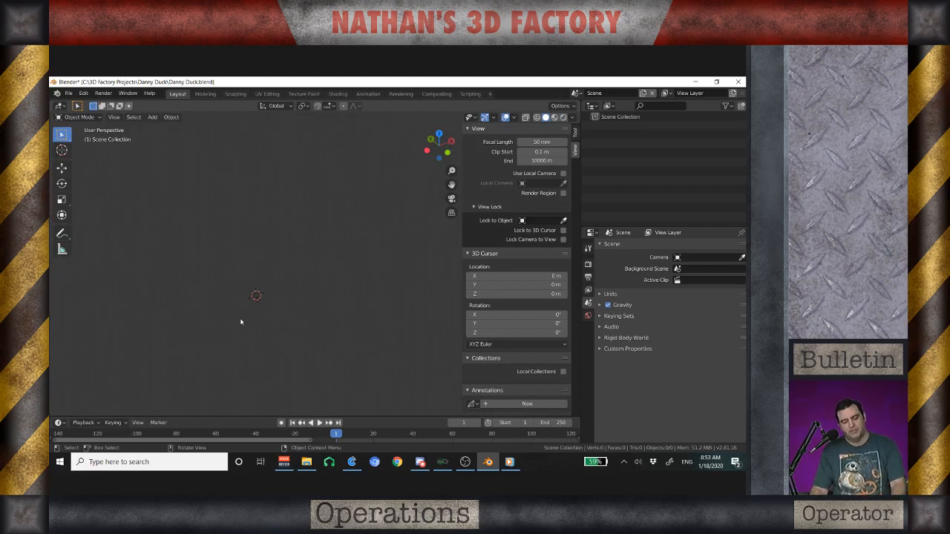
Add a plane at the origin as a floor, scale it by 4 and apply the scale
key(shift+a)
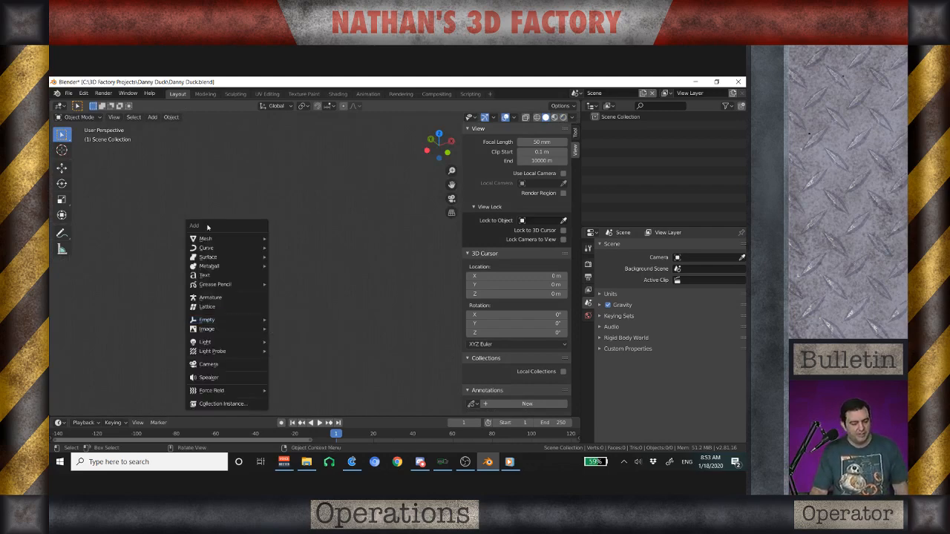
mouse_move(213, 239)
click(288, 238)
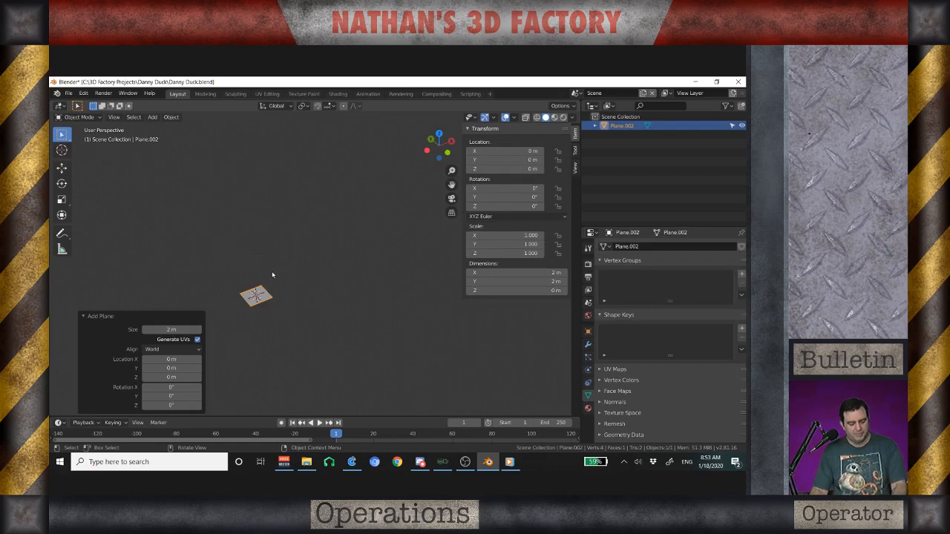
text(s4)
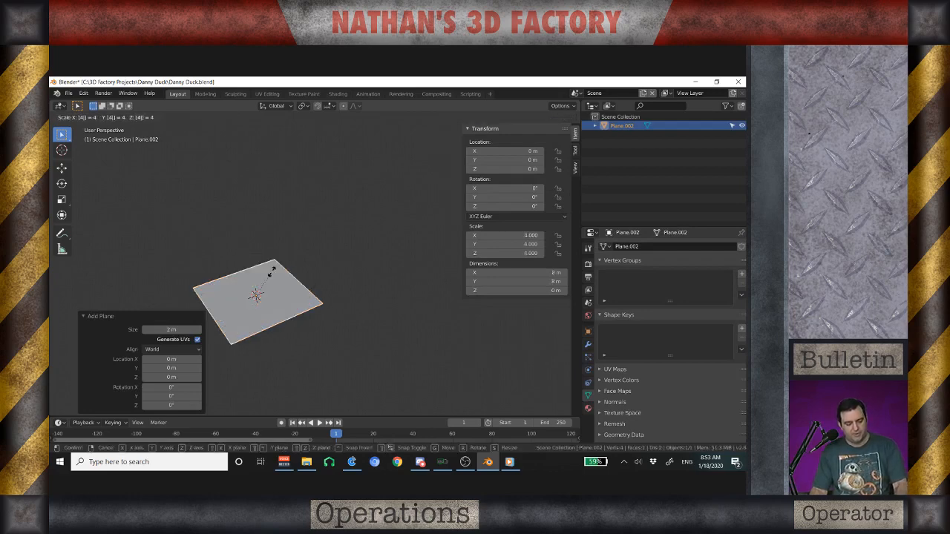
key(Return)
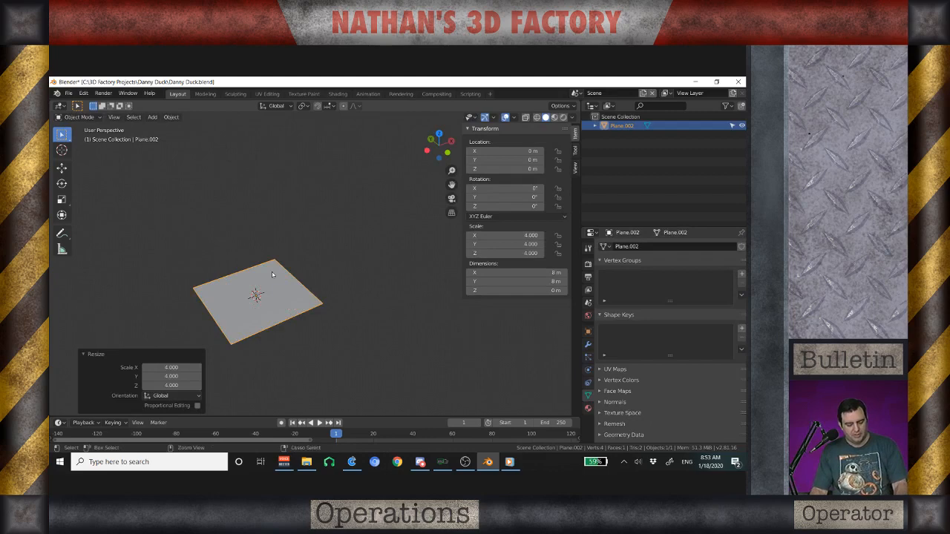
key(ctrl+a)
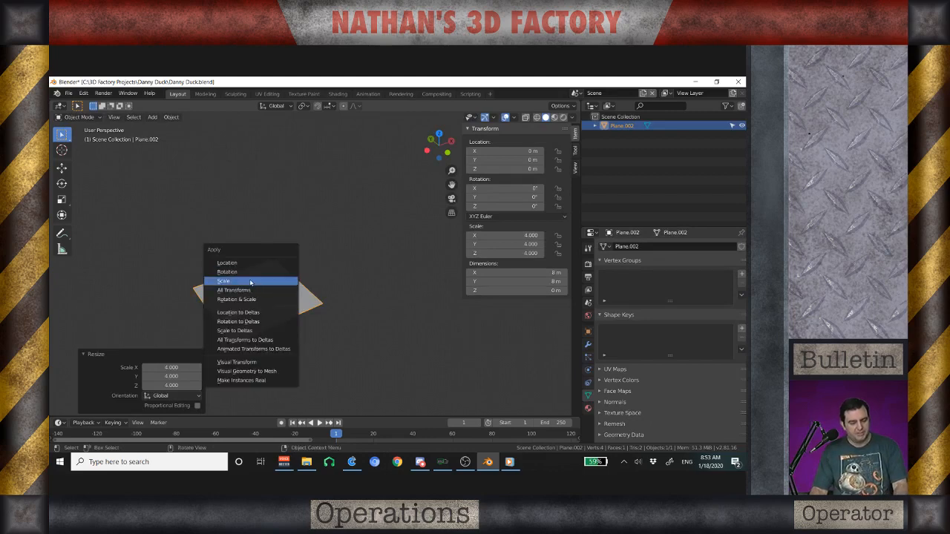
click(252, 281)
Add a second plane at the origin and rotate its geometry 90° about the X axis in Edit Mode
key(shift+a)
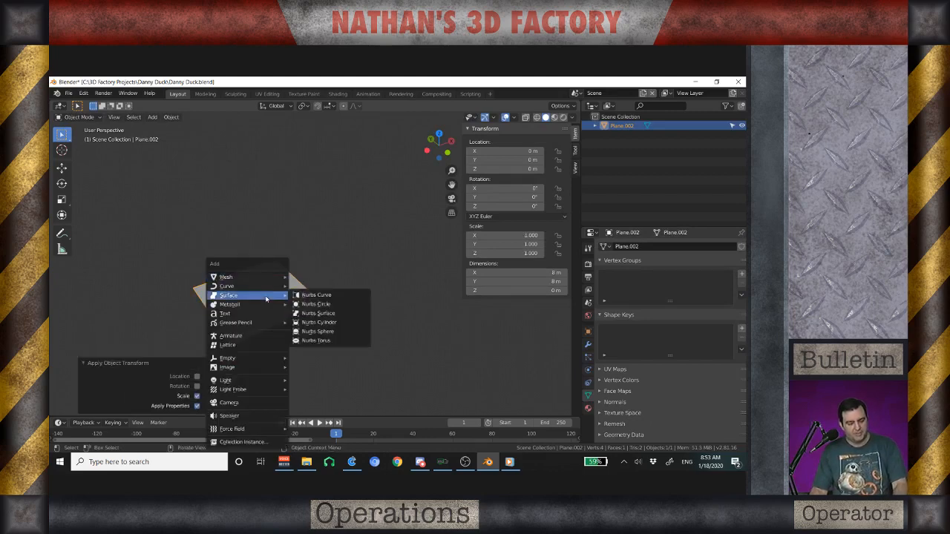
click(307, 276)
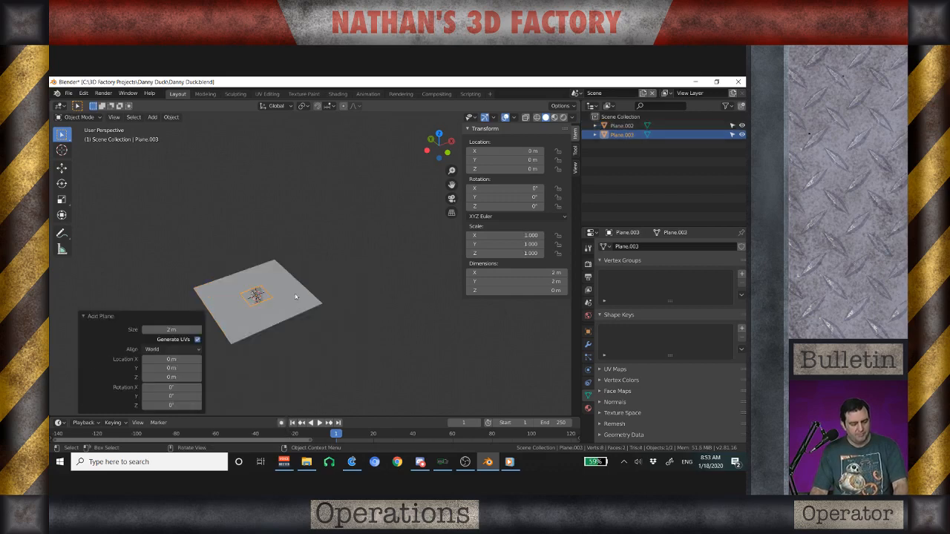
scroll(265, 303, up, 3)
scroll(331, 262, up, 2)
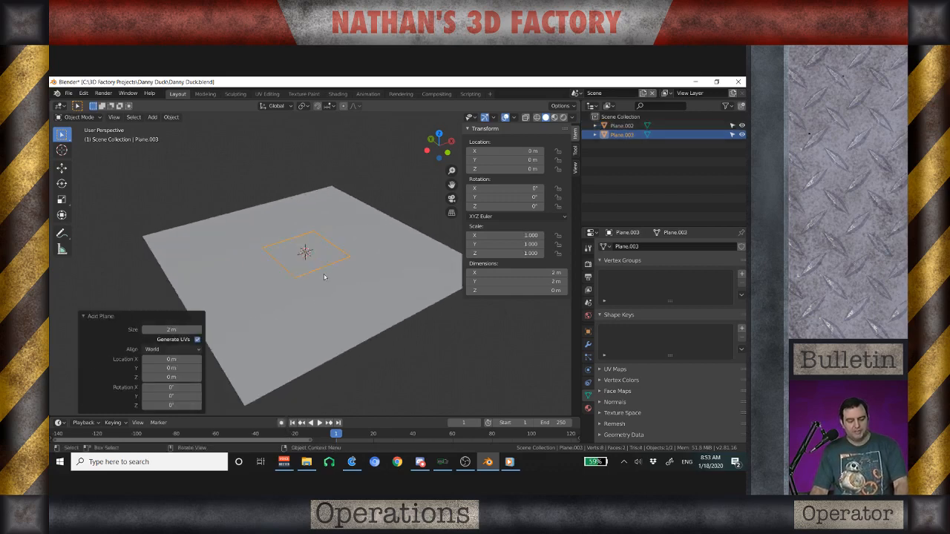
key(Tab)
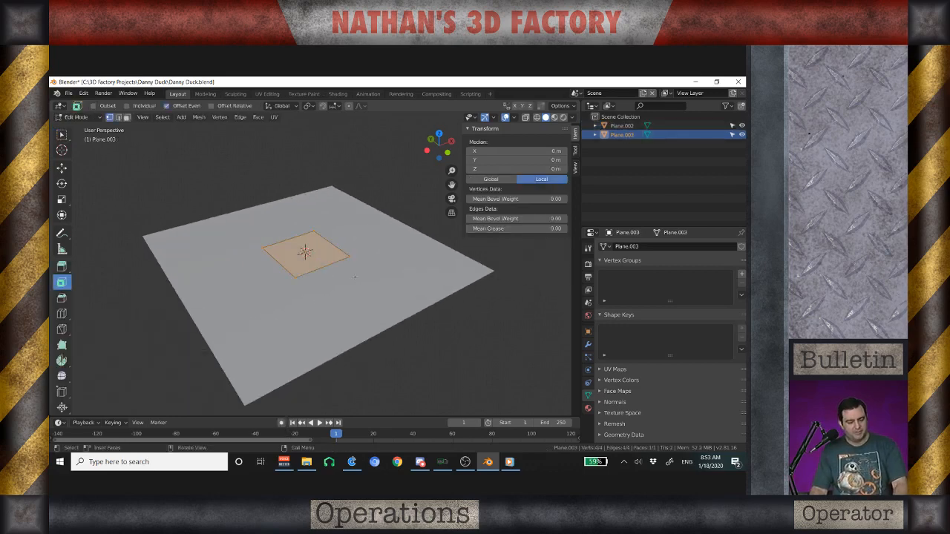
text(r)
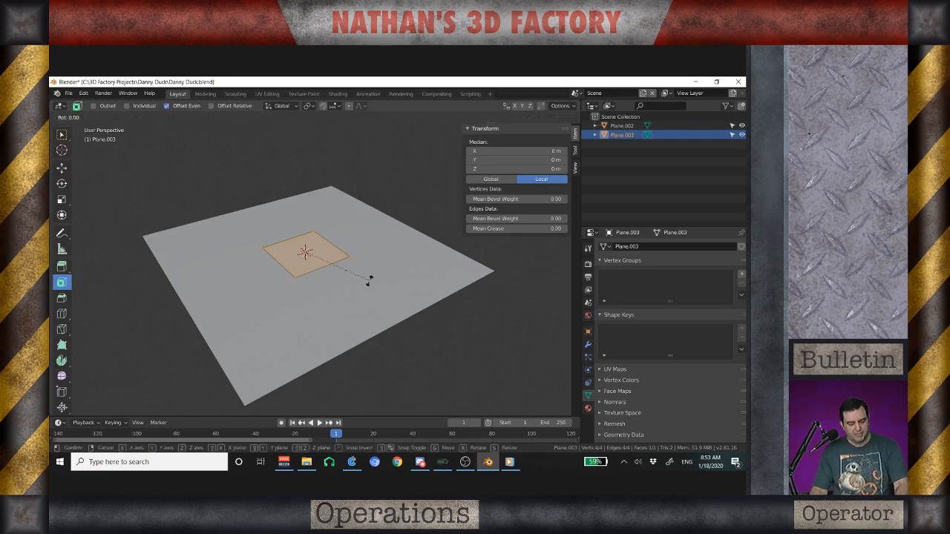
text(x)
text(90)
key(Return)
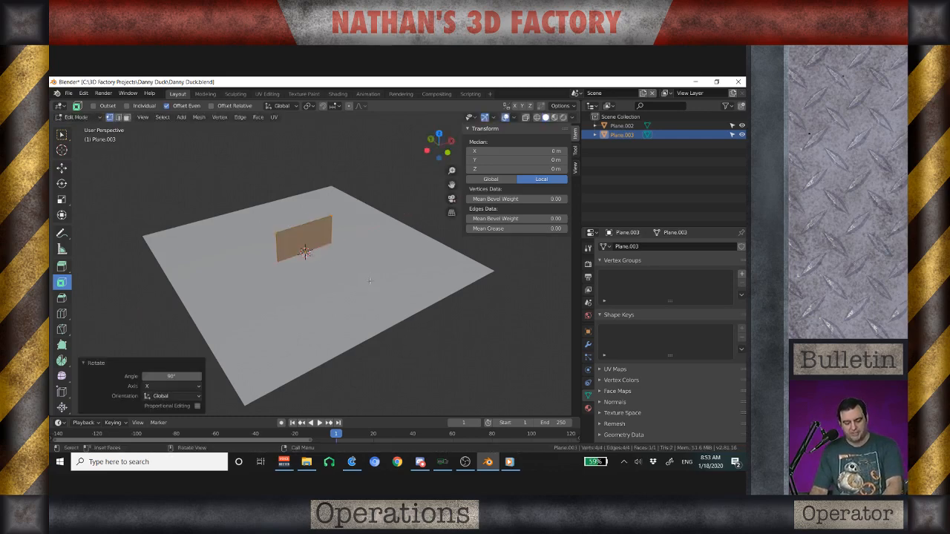
Move the upright plane's geometry 1 m along Z and 1 m along X so its origin lies at a lower corner
key(g)
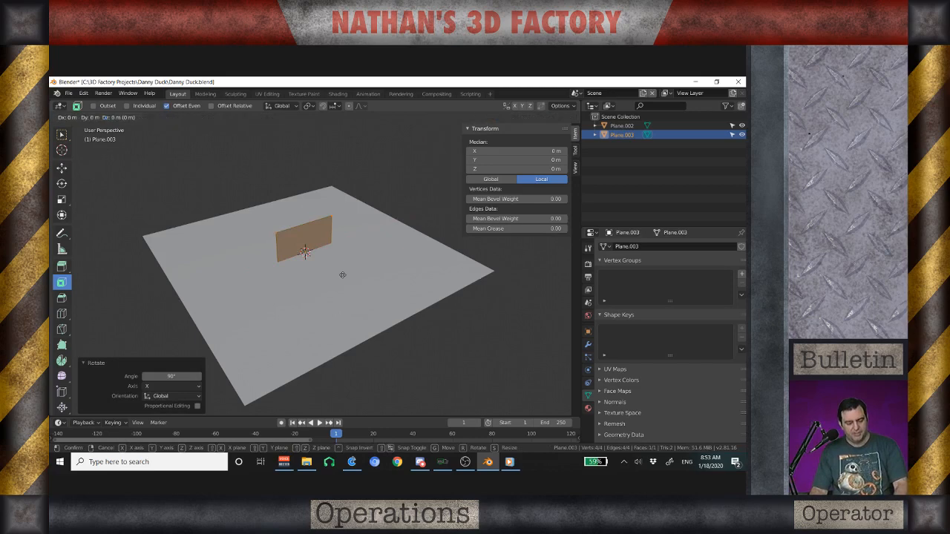
key(x)
text(z)
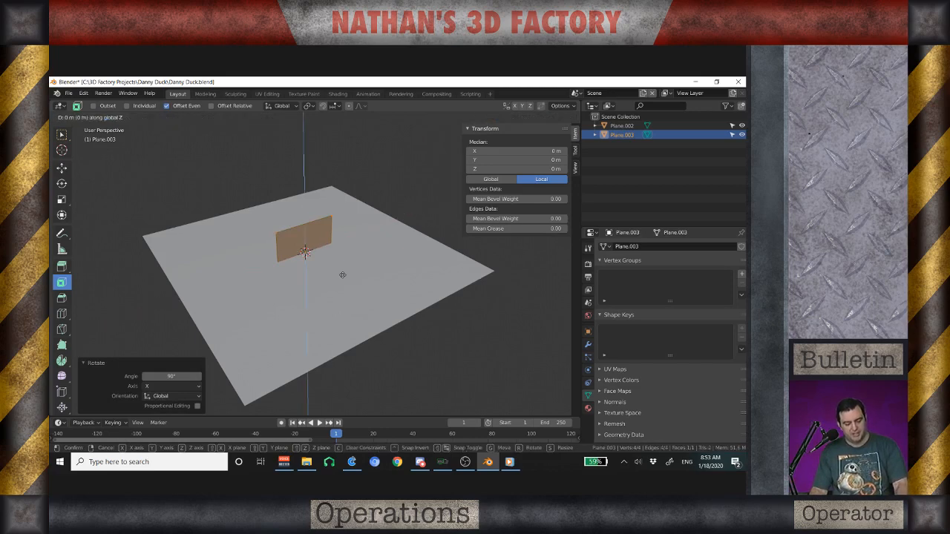
text(1)
key(Return)
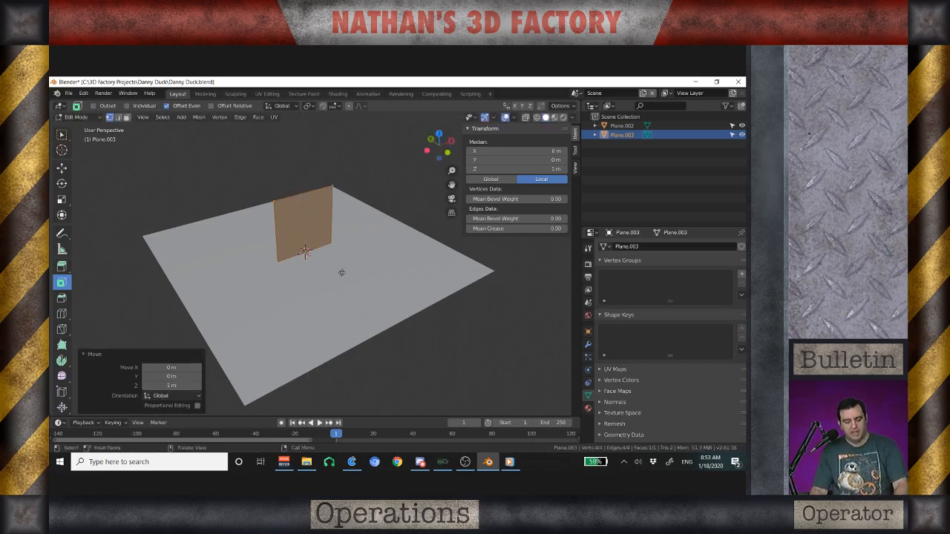
key(g)
key(x)
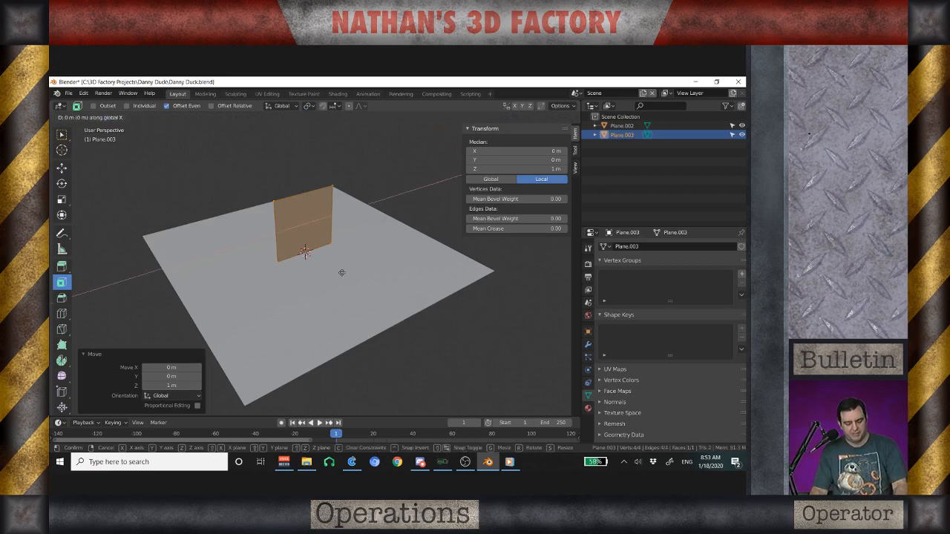
text(1)
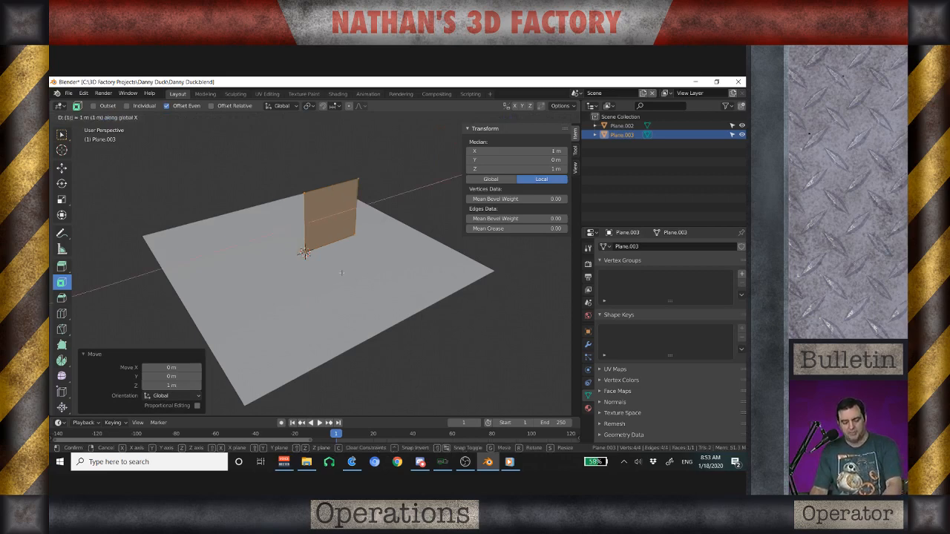
key(Return)
key(Tab)
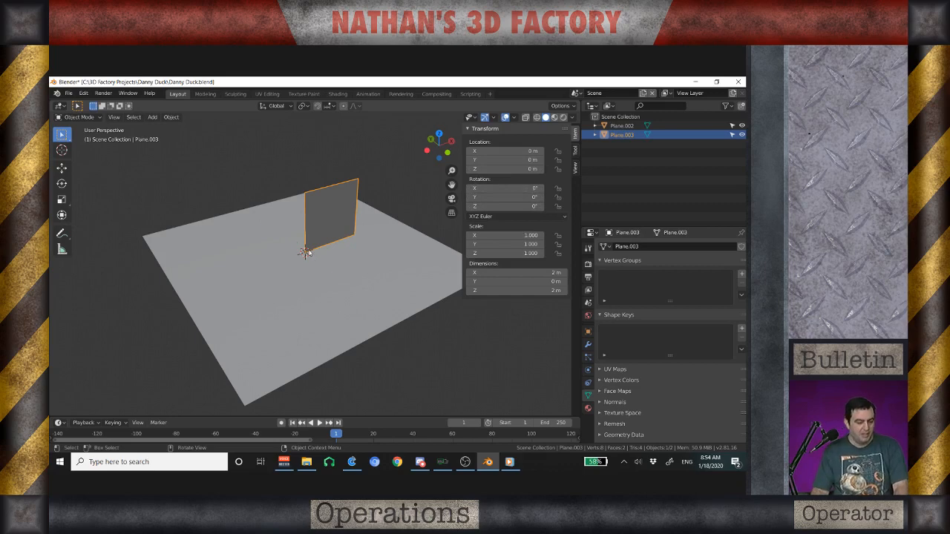
Enable snapping and set the snap target to Vertex
click(317, 106)
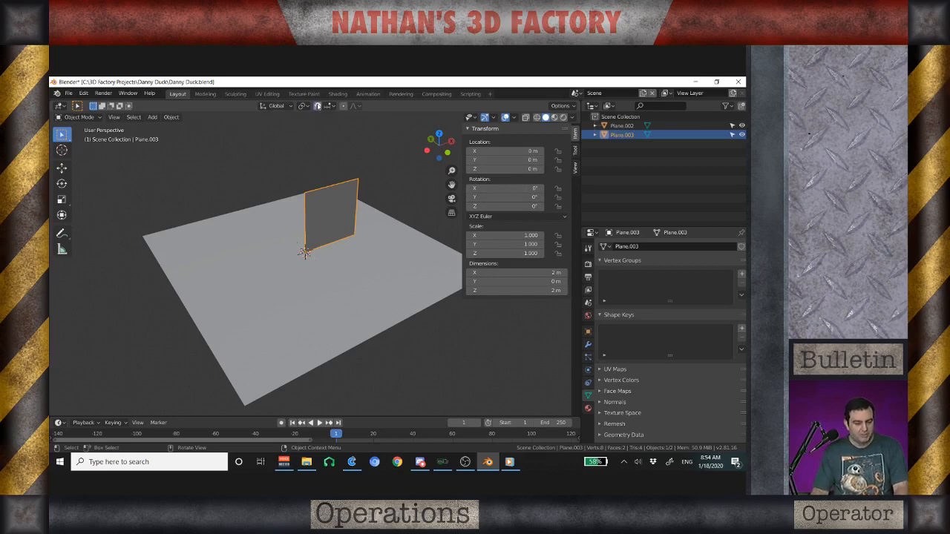
click(332, 107)
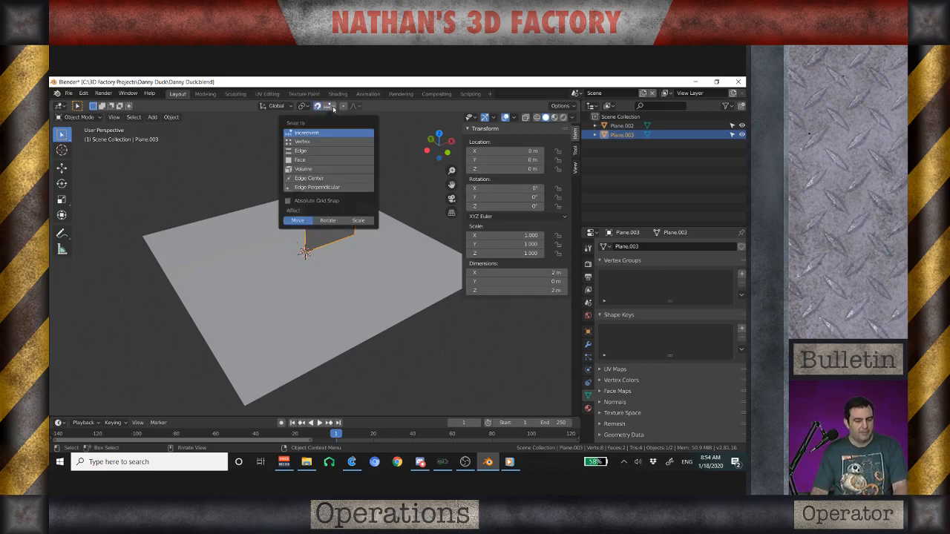
click(304, 142)
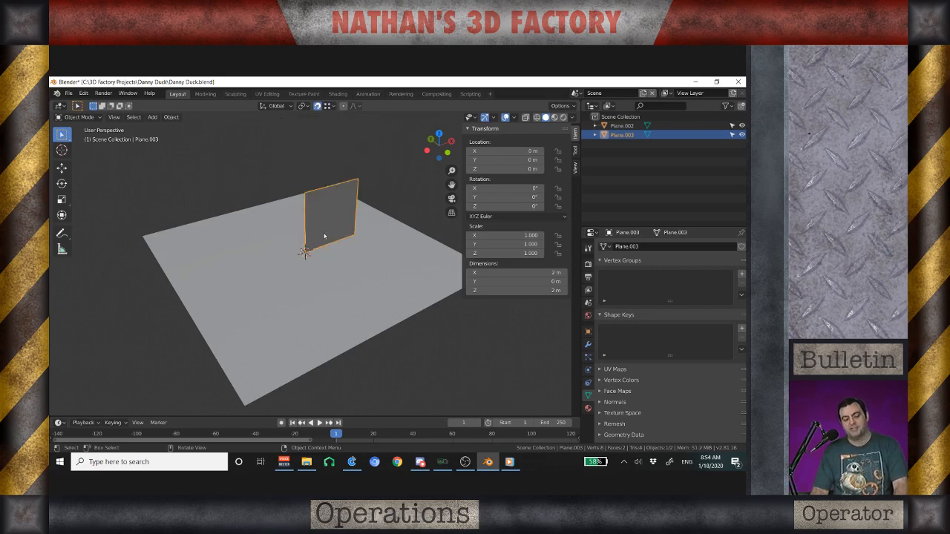
Move the upright wall plane along X and Y, snapping its origin onto the floor corner at X -4 m, Y 4 m
key(g)
key(x)
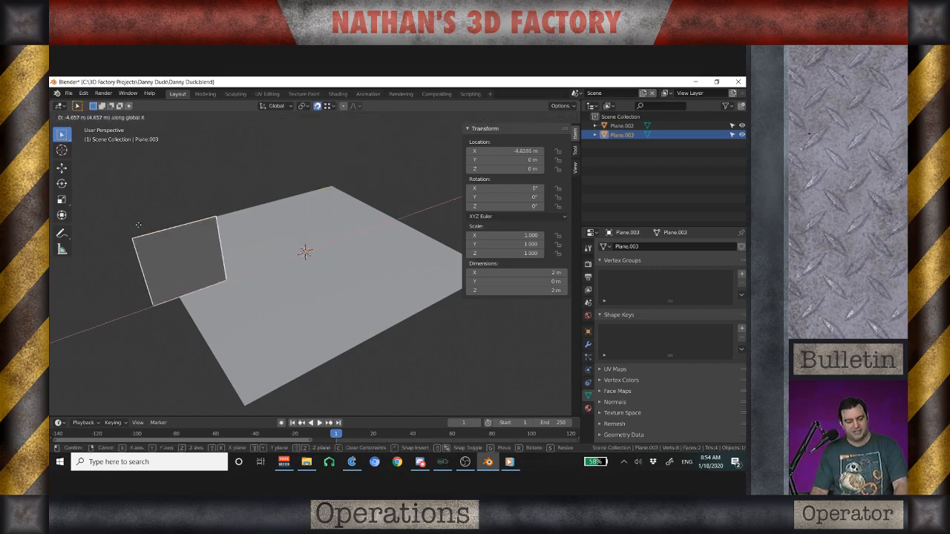
click(147, 239)
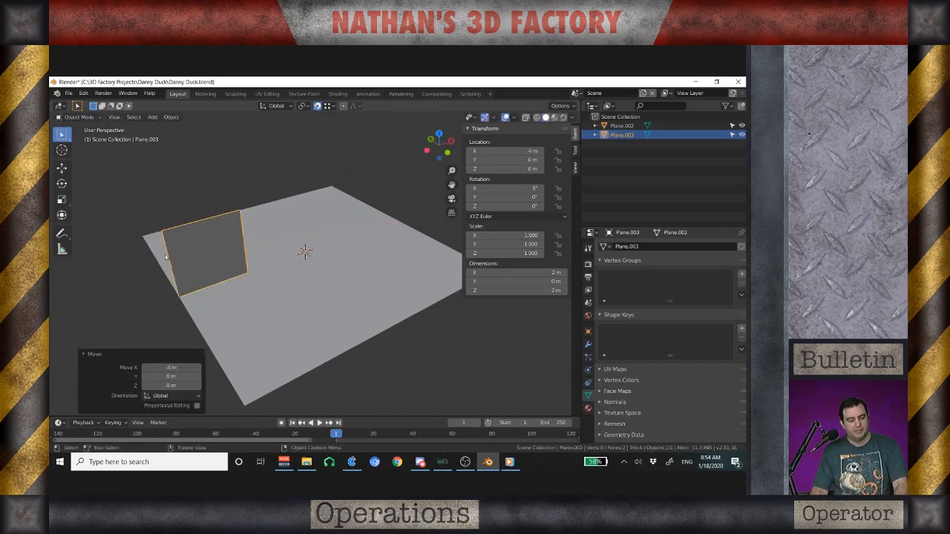
key(g)
key(y)
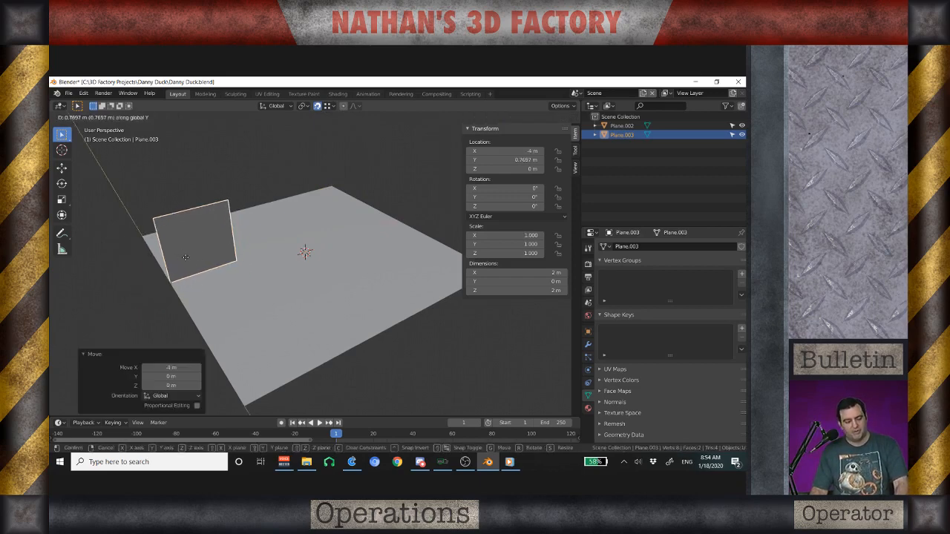
click(259, 263)
Add a point light at the origin and raise it 3 m along Z
key(shift+a)
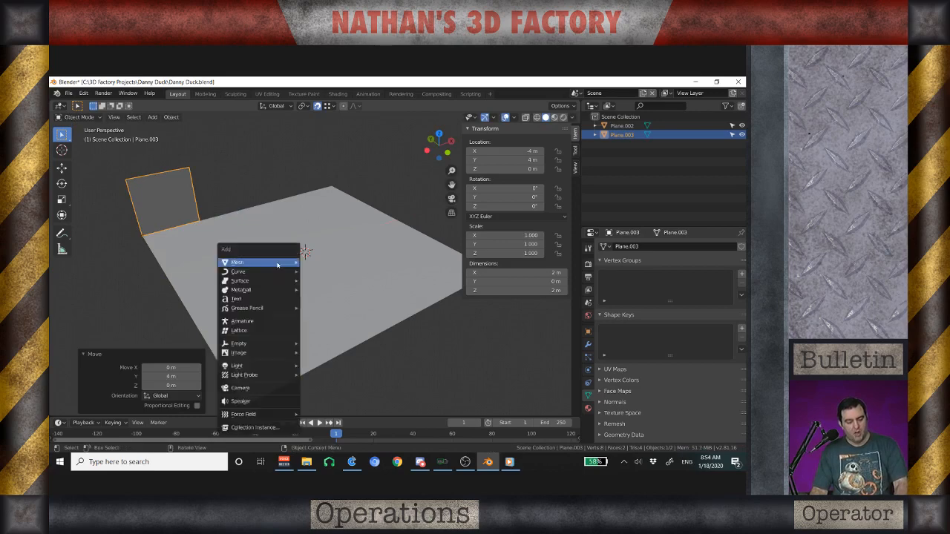
mouse_move(277, 264)
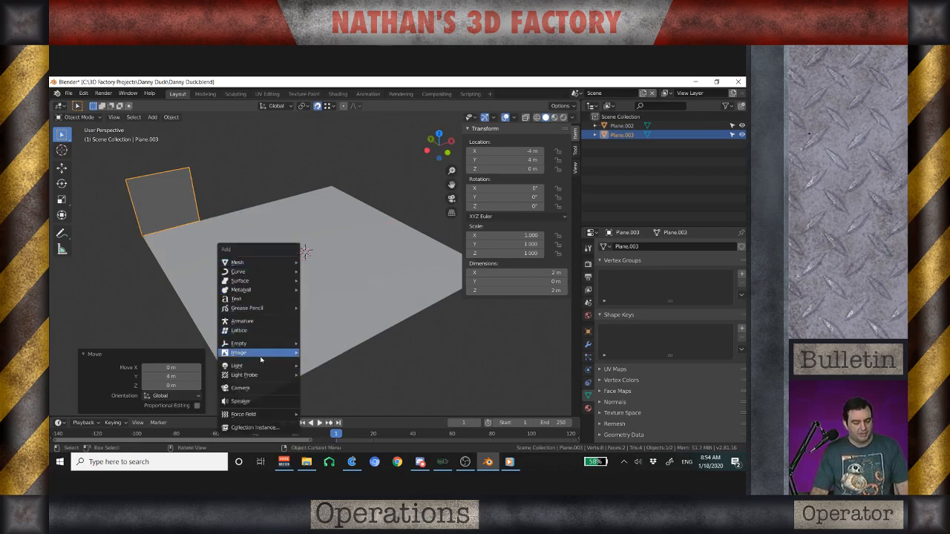
mouse_move(262, 366)
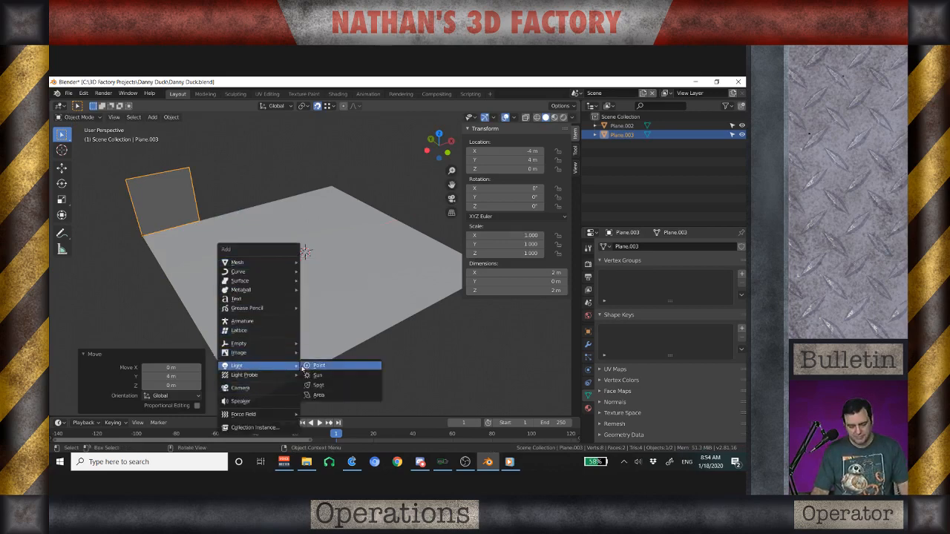
click(317, 367)
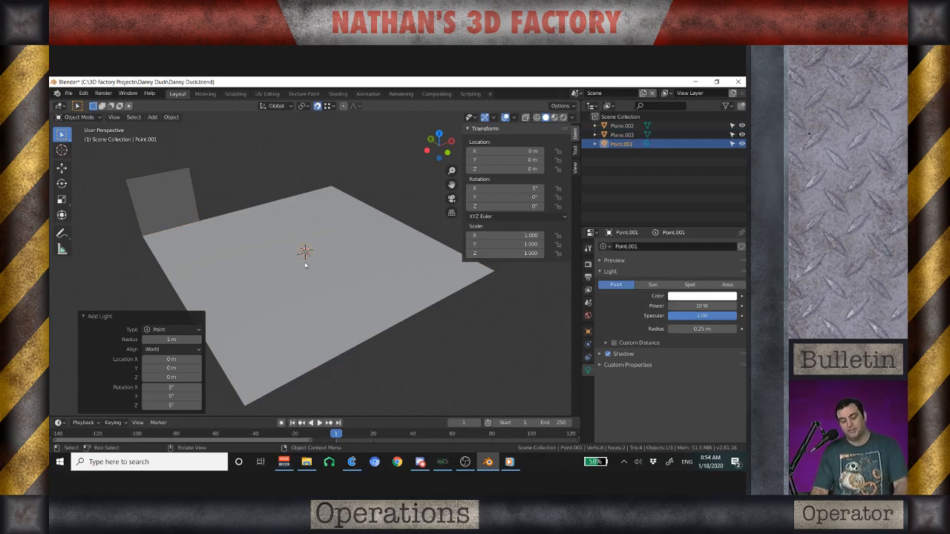
key(g)
key(z)
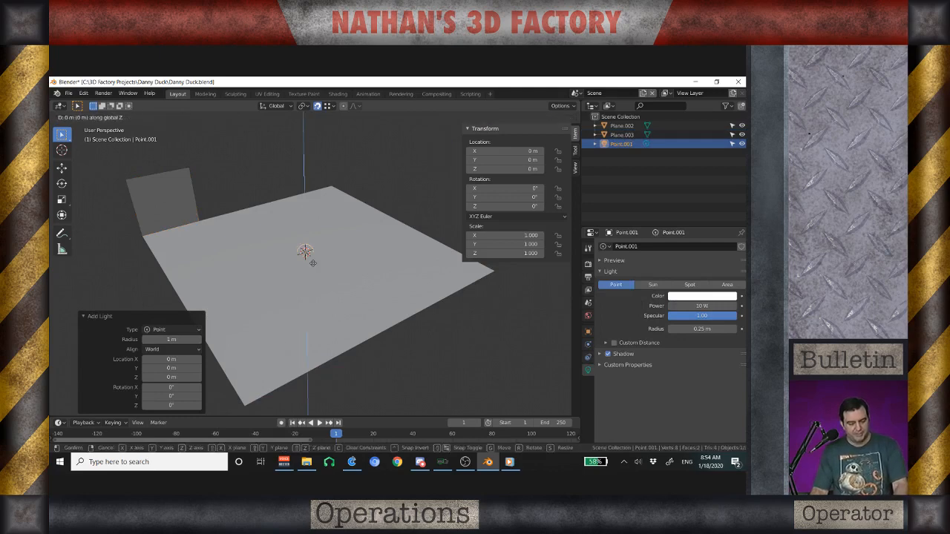
text(3)
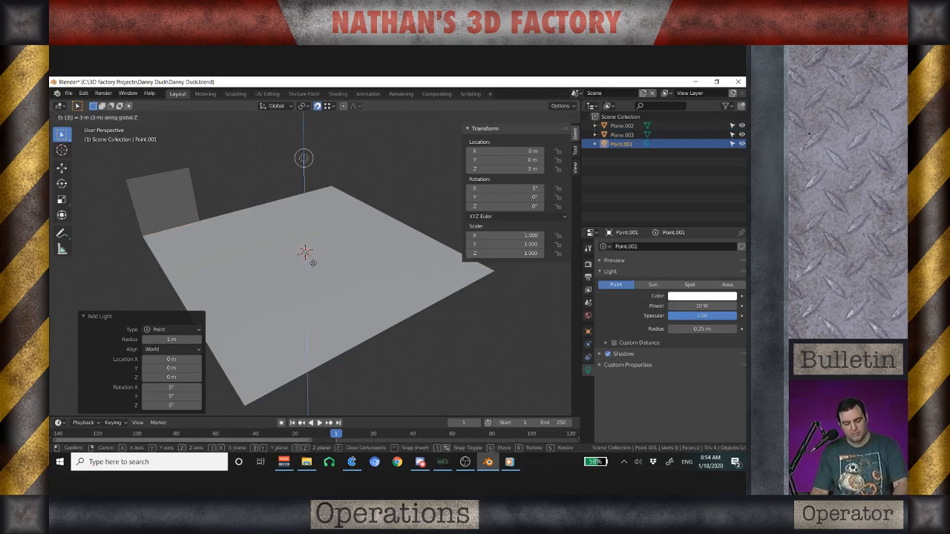
key(Return)
Add a Plain Axes empty at the origin
key(shift+a)
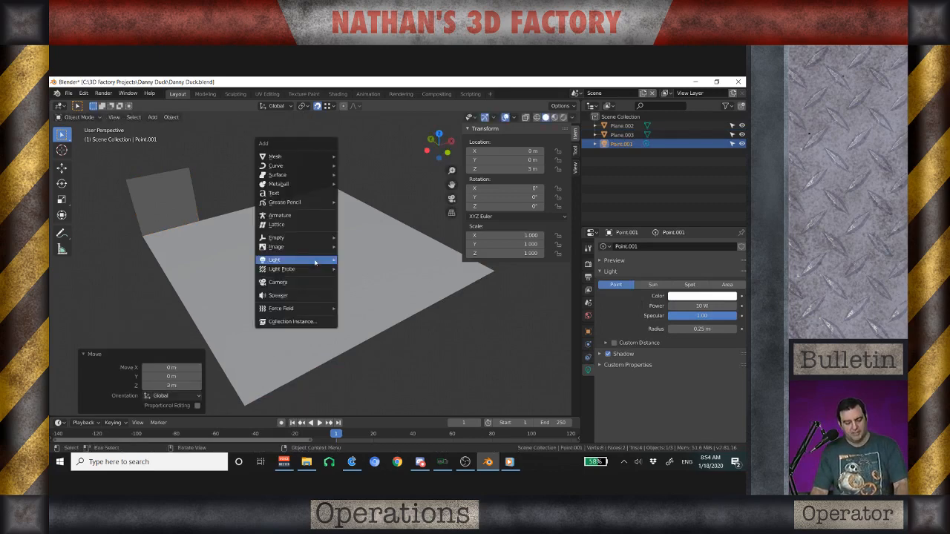
mouse_move(315, 262)
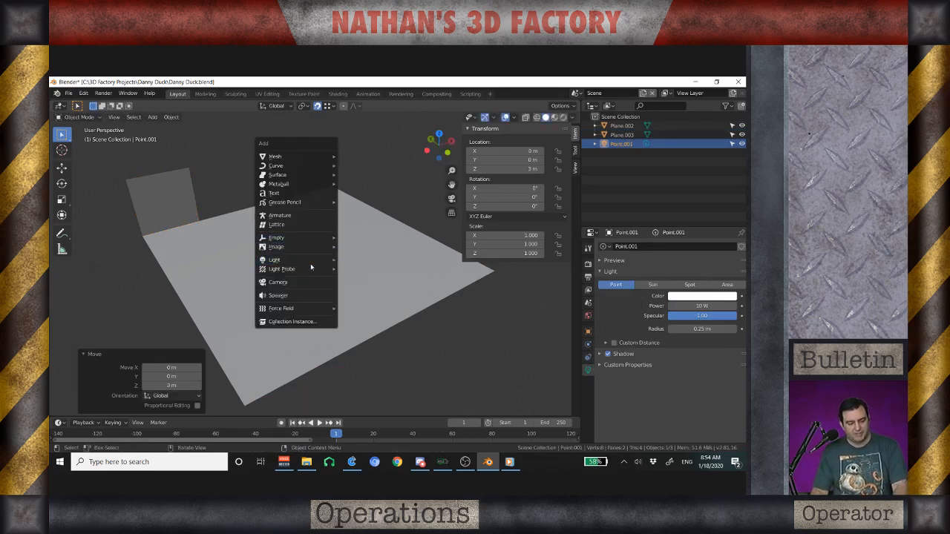
mouse_move(303, 313)
mouse_move(311, 238)
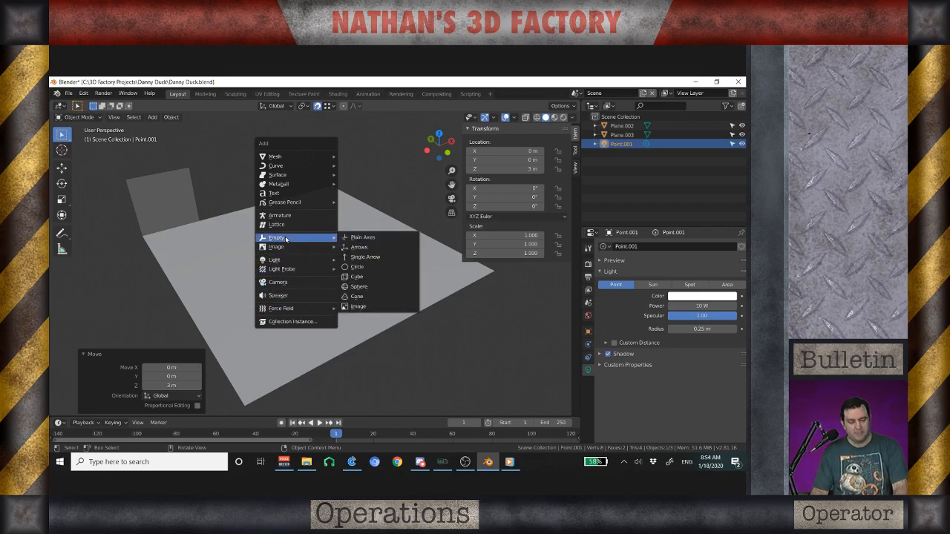
click(364, 238)
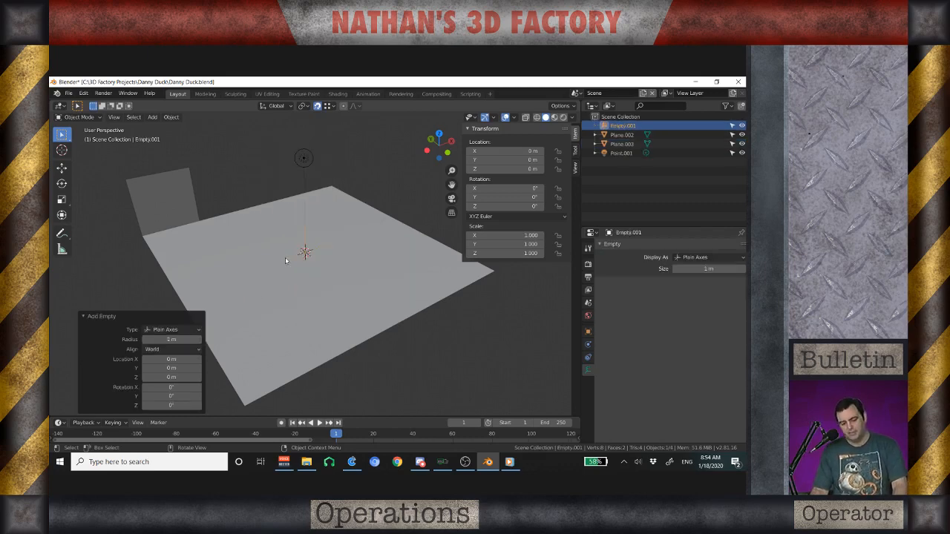
scroll(285, 258, down, 3)
middle_drag(286, 259, 282, 229)
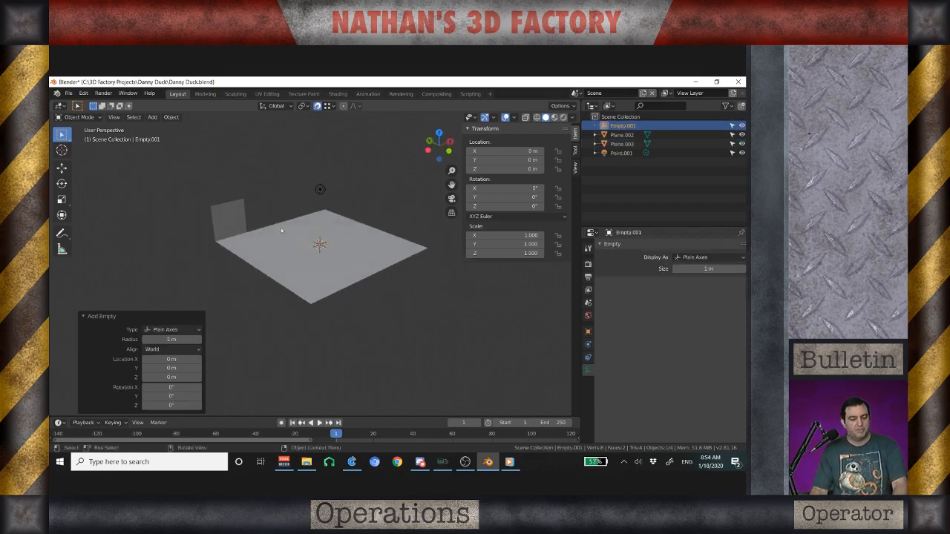
Pick the floor plane, the point light and the empty in turn to check their selectability
click(281, 229)
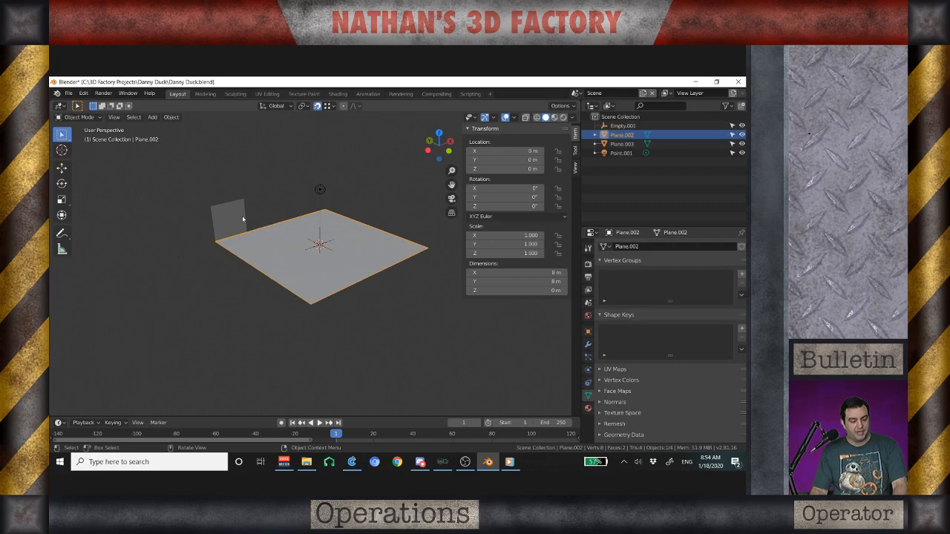
click(322, 191)
click(322, 243)
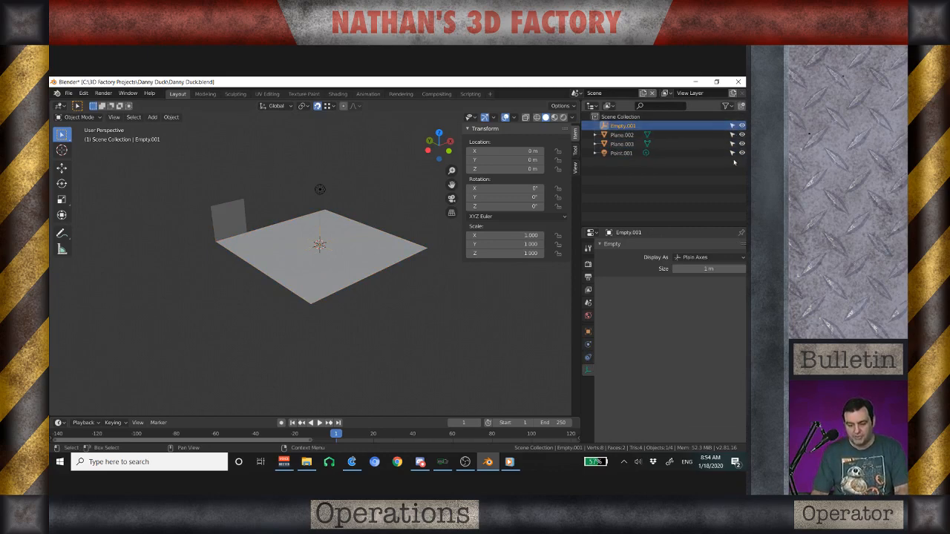
Disable selection of both planes and the point light in the Outliner, and test picking the empty in the viewport
click(727, 106)
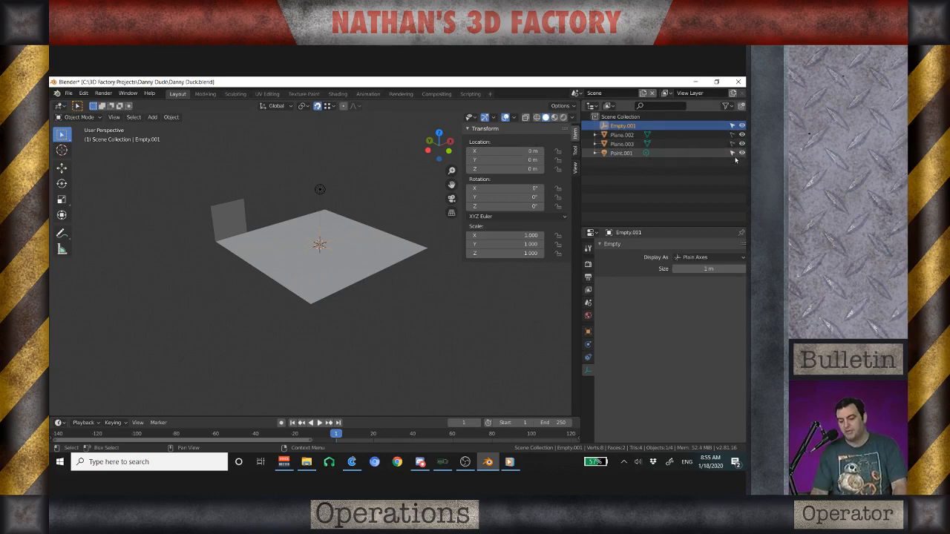
key(alt+a)
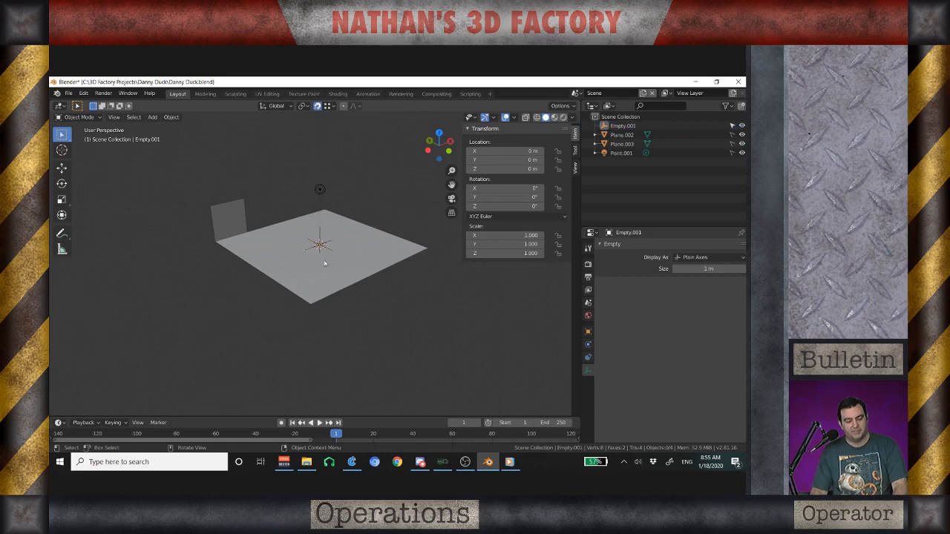
click(319, 248)
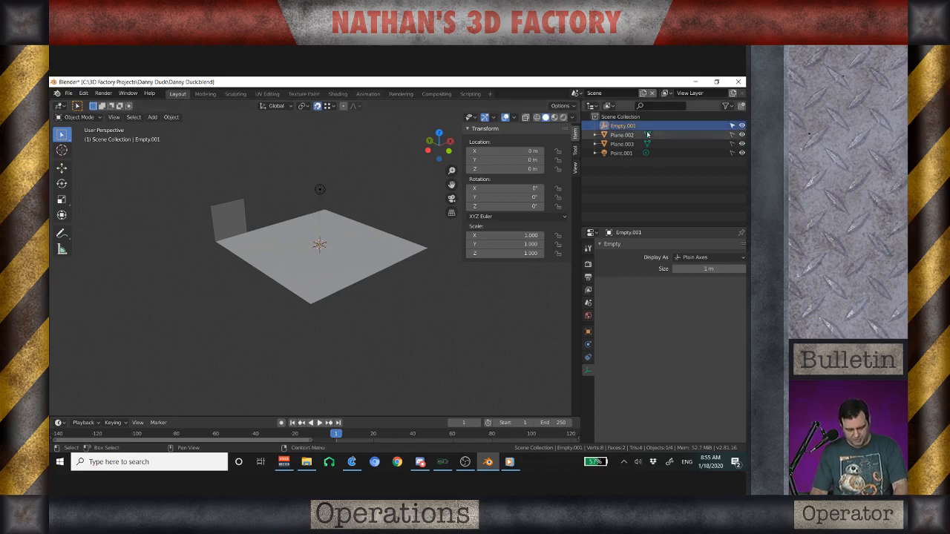
click(368, 164)
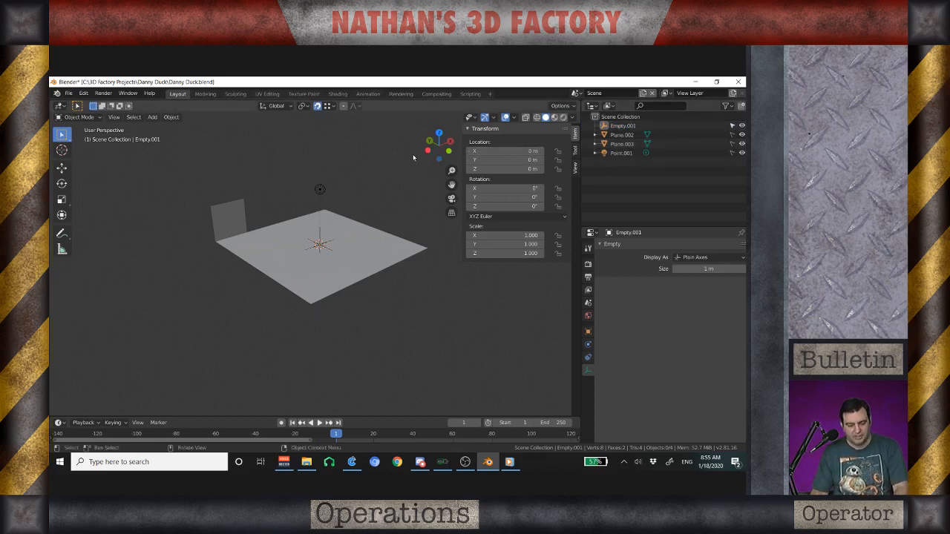
scroll(265, 209, up, 3)
scroll(288, 213, down, 3)
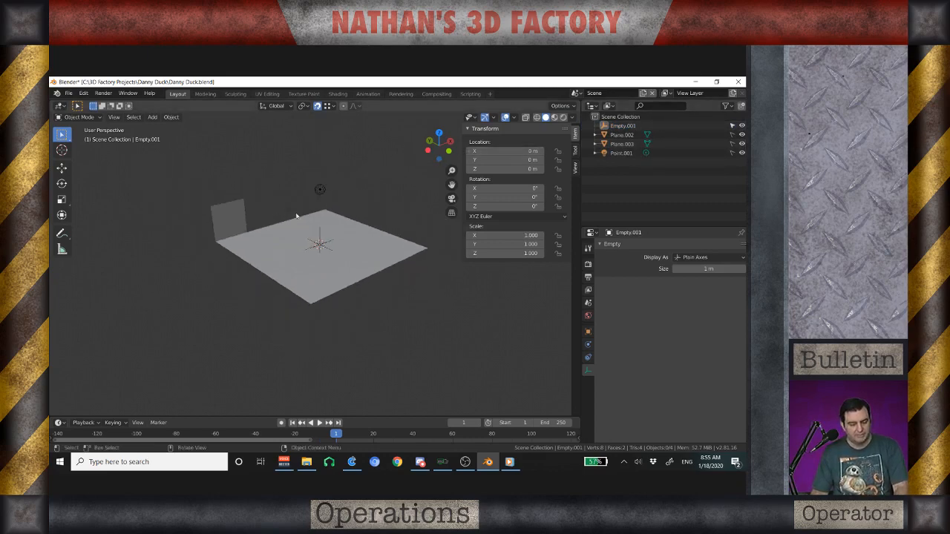
shift+middle_drag(323, 222, 311, 237)
scroll(311, 237, up, 3)
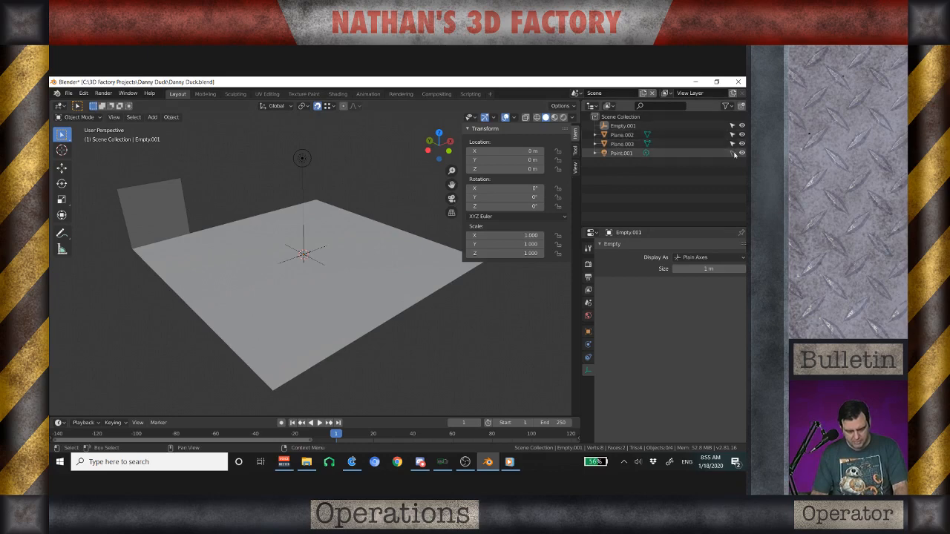
Test picking the floor and wall planes with selection re-enabled, and make only the floor plane unselectable
click(365, 278)
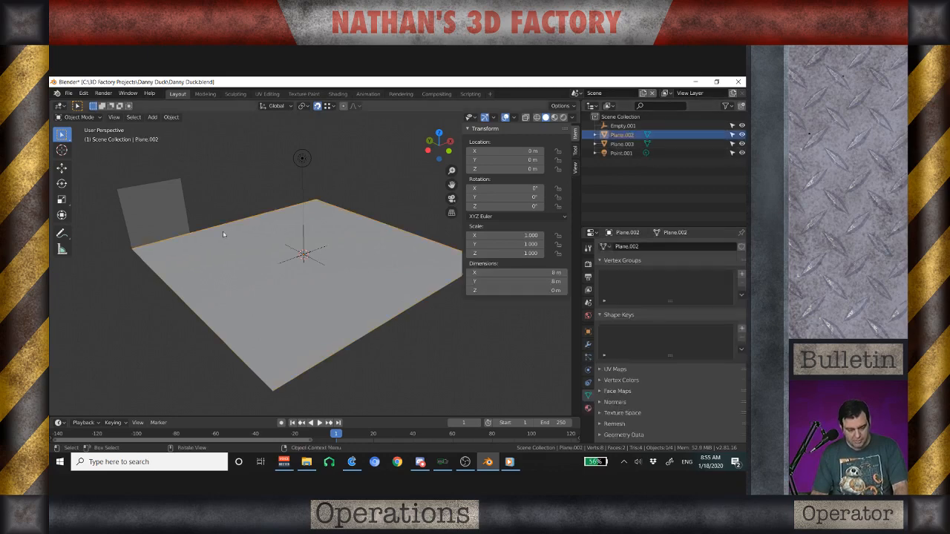
shift+click(143, 196)
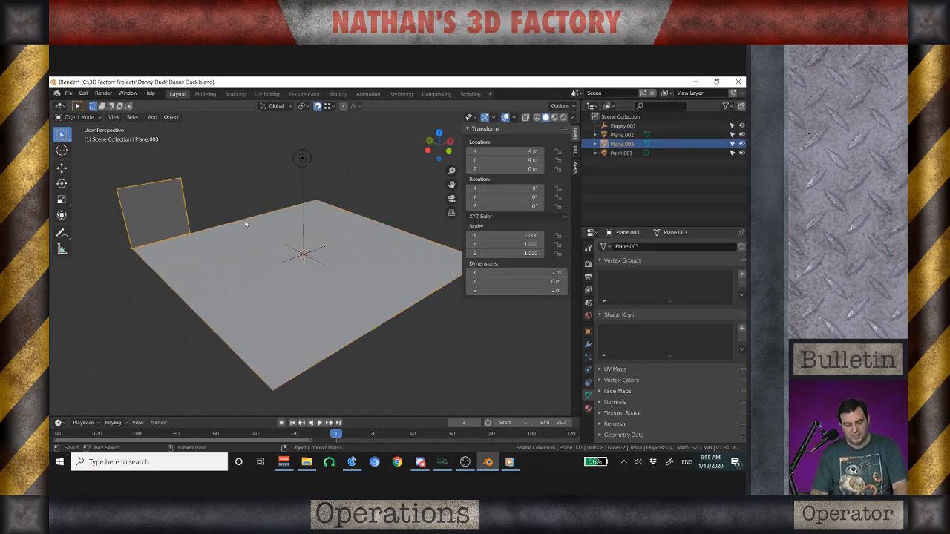
click(697, 135)
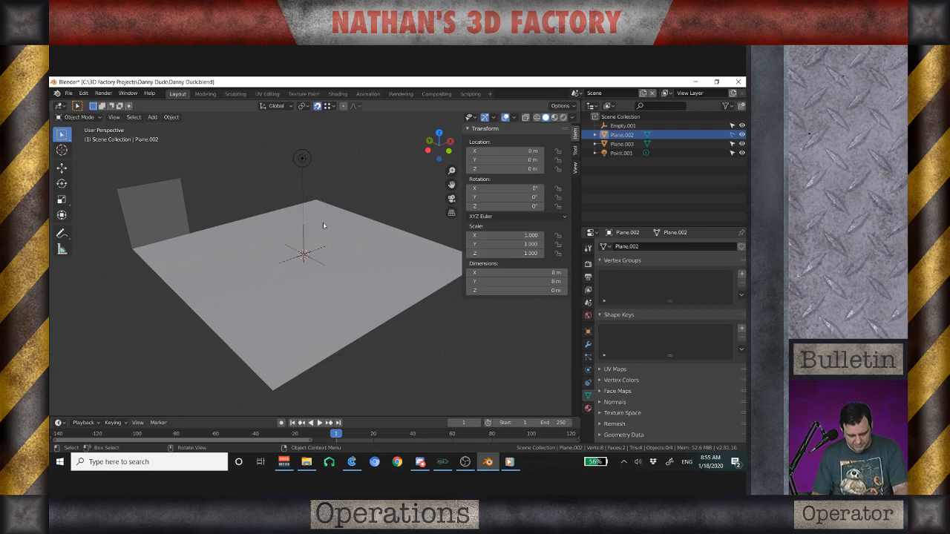
Select the empty at the origin and add two custom properties to it in its object properties
scroll(324, 220, down, 1)
scroll(324, 220, up, 2)
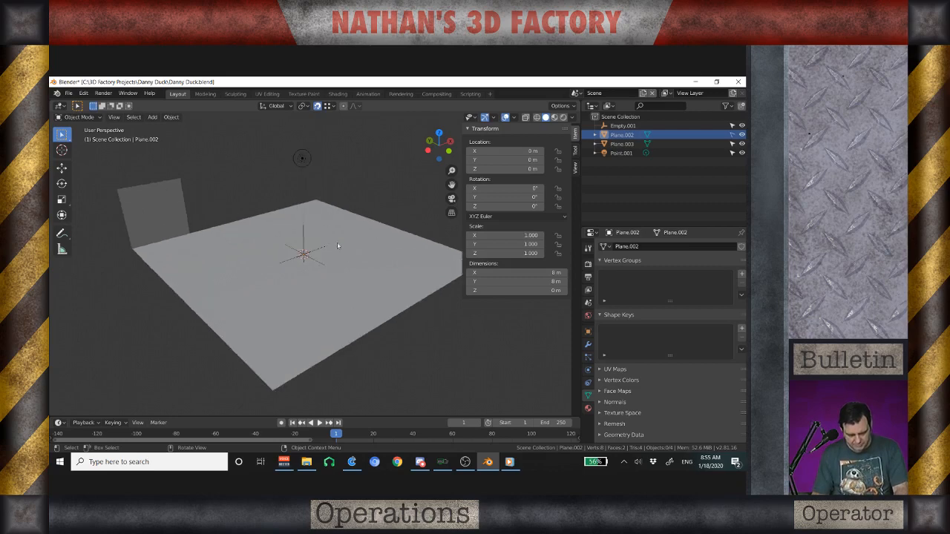
scroll(360, 222, down, 4)
middle_drag(350, 281, 294, 266)
scroll(297, 269, up, 2)
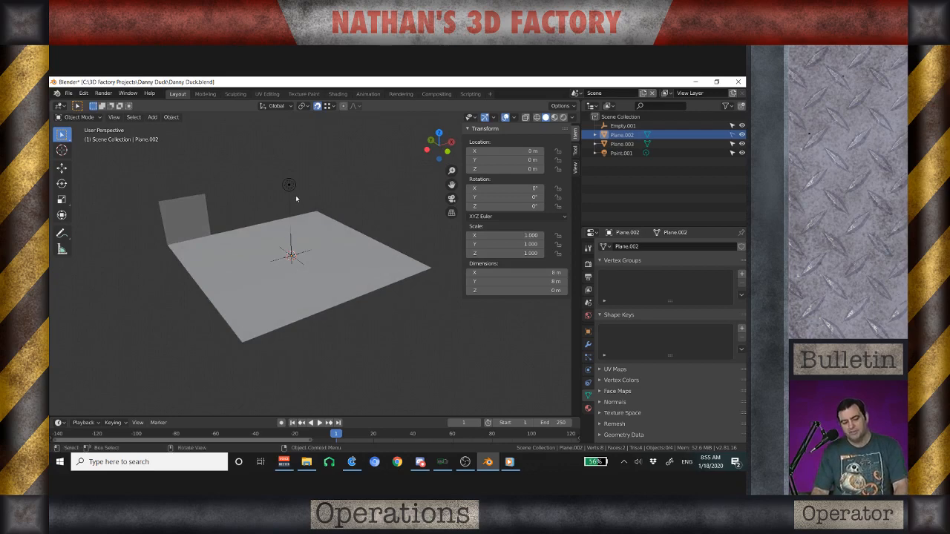
click(291, 256)
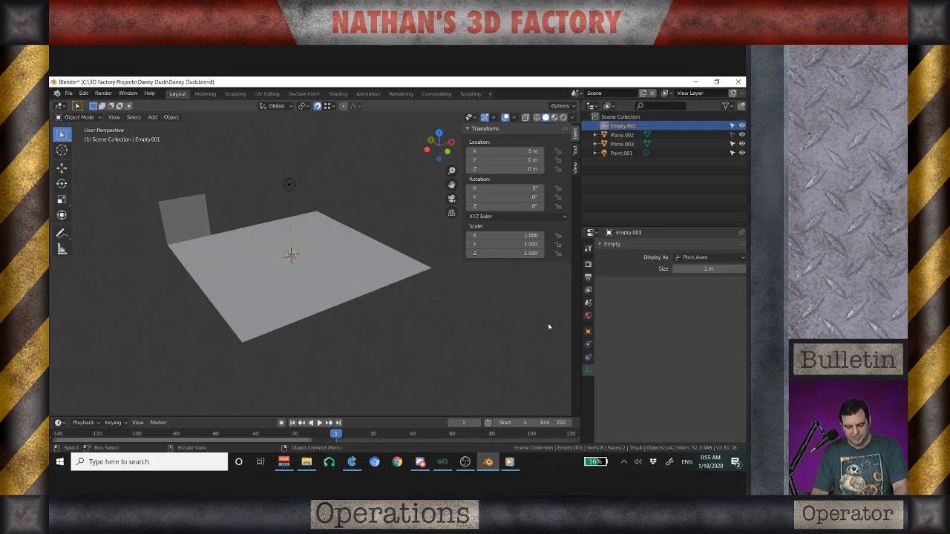
click(588, 332)
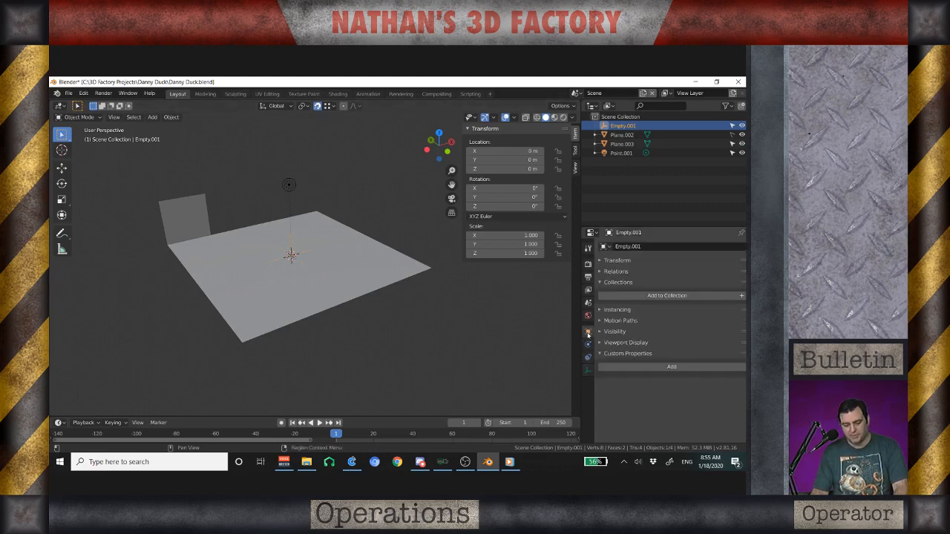
click(665, 367)
click(666, 368)
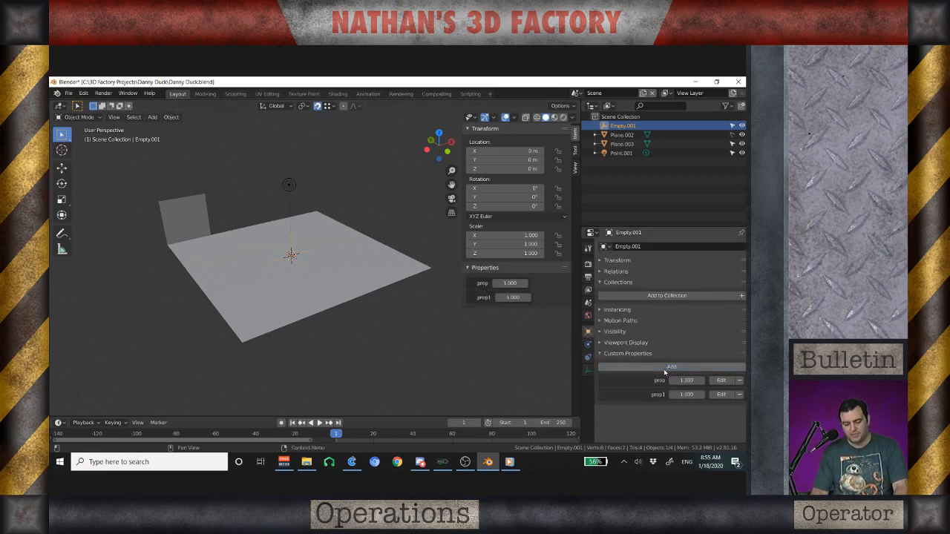
Rename the empty's first custom property to Light and set its property value and default value to 0.0
click(721, 380)
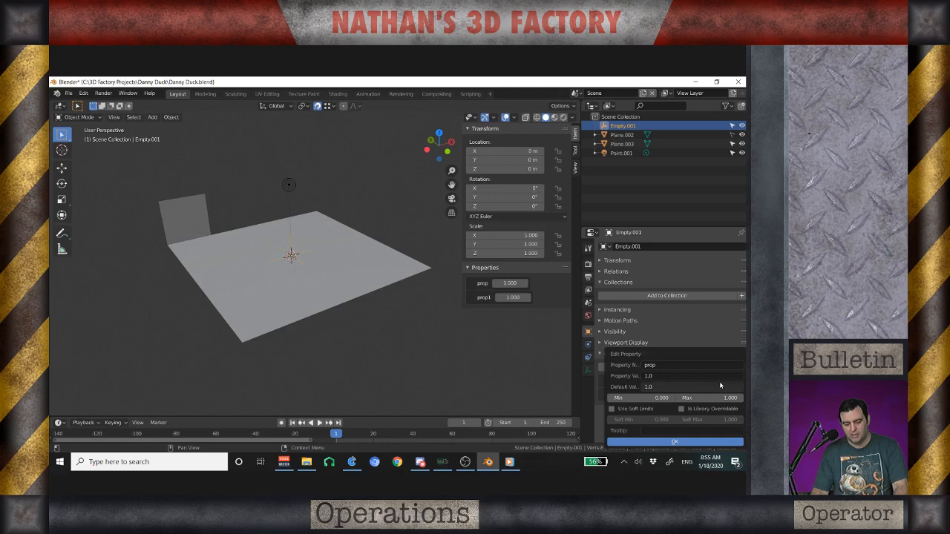
click(674, 365)
text(Light)
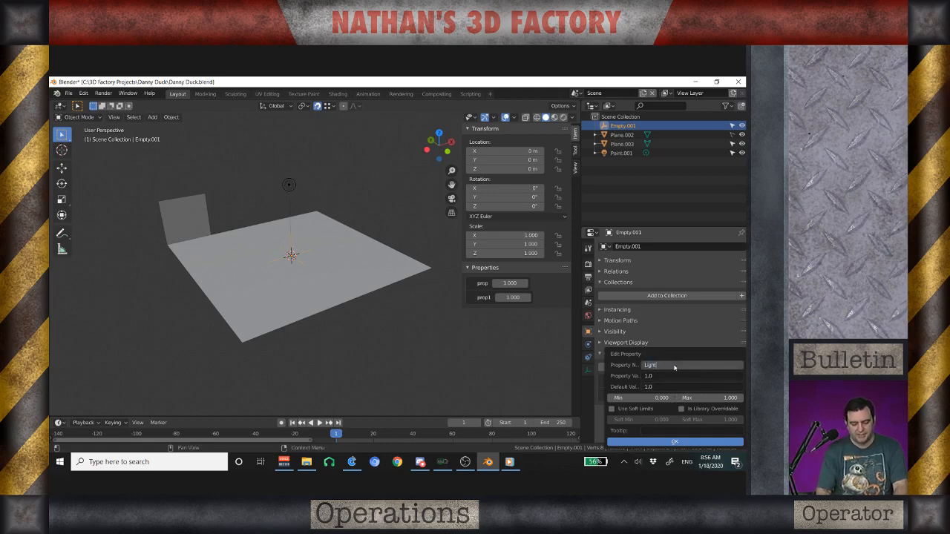
key(Return)
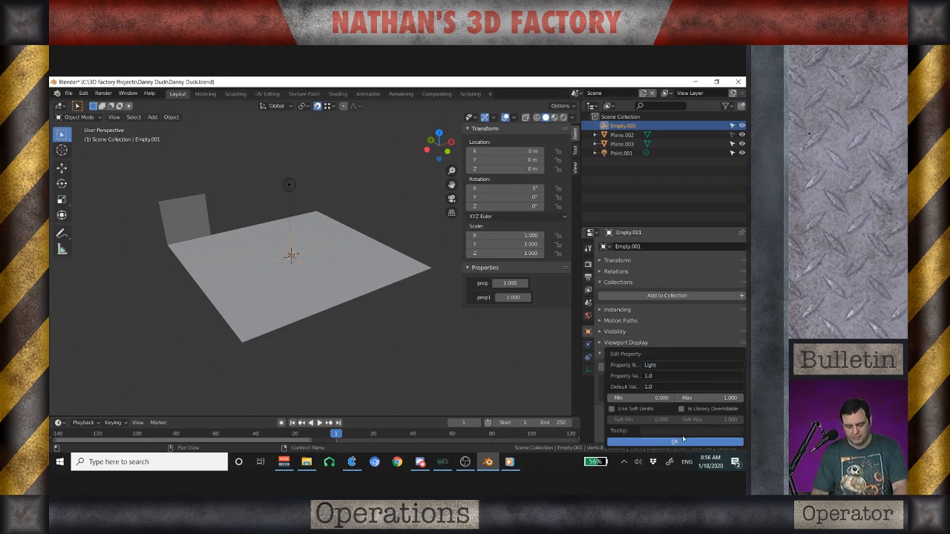
click(661, 376)
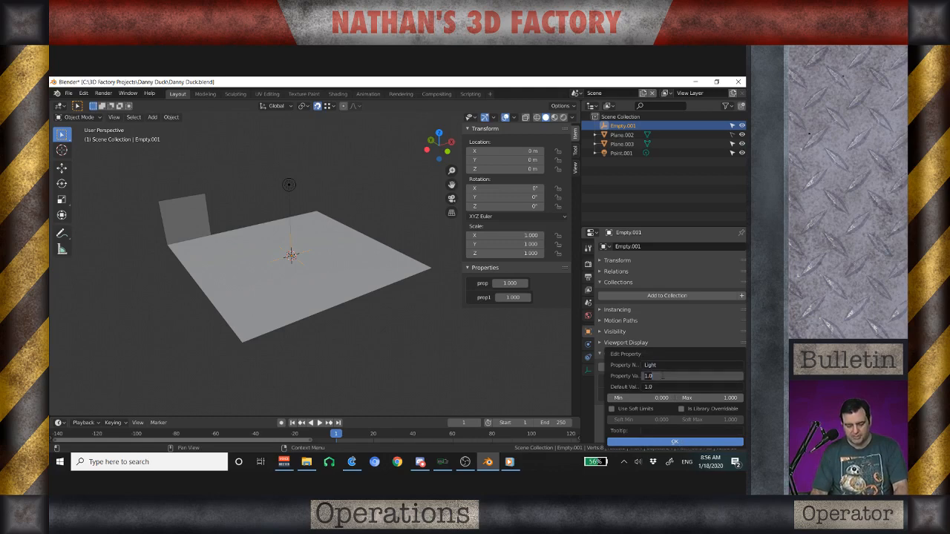
text(0.0)
key(Return)
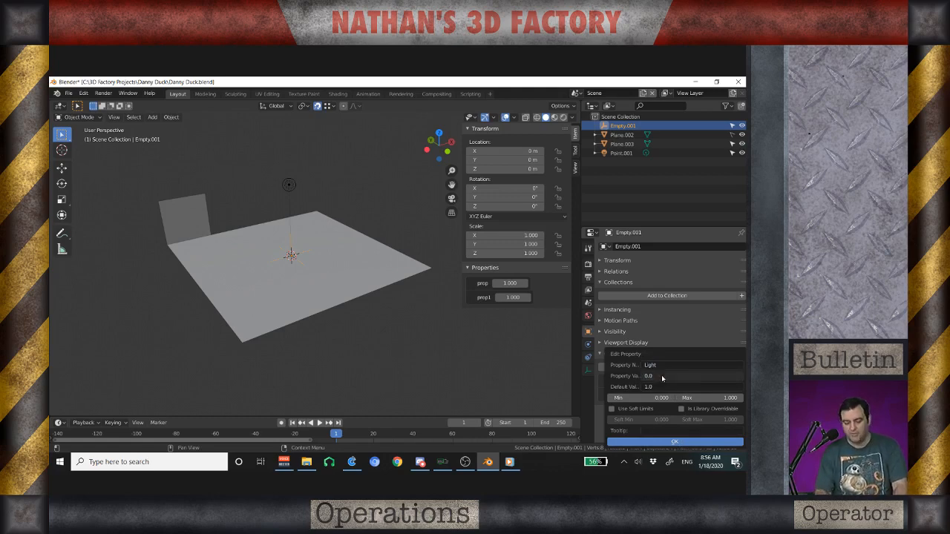
click(661, 387)
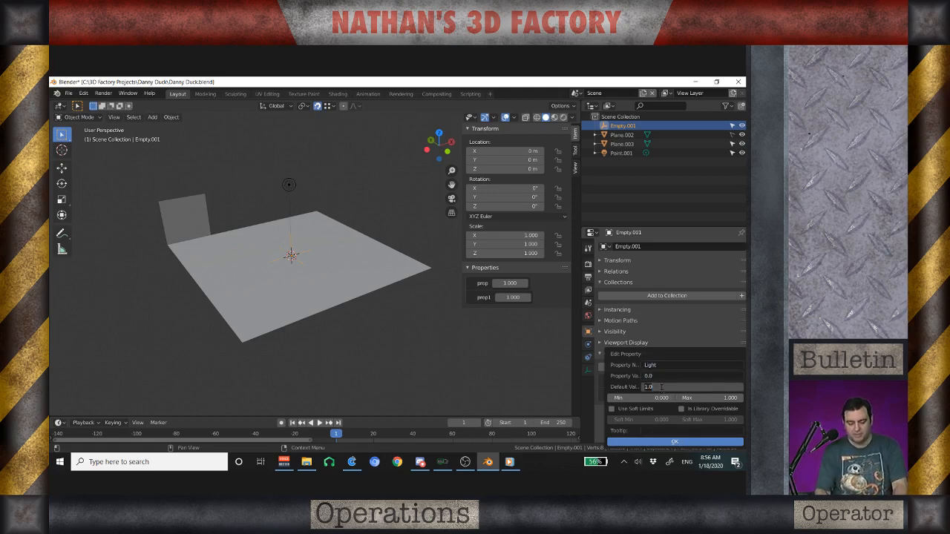
text(0)
key(Return)
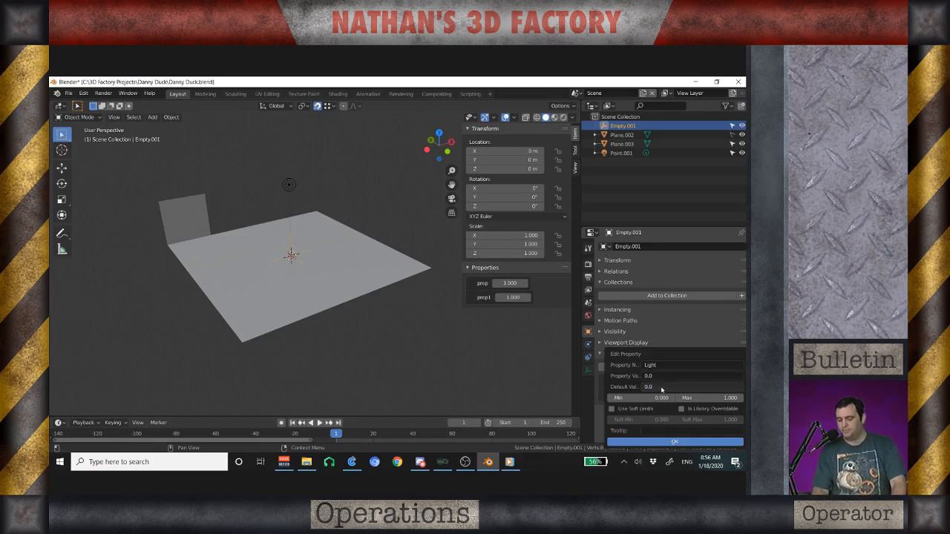
click(673, 441)
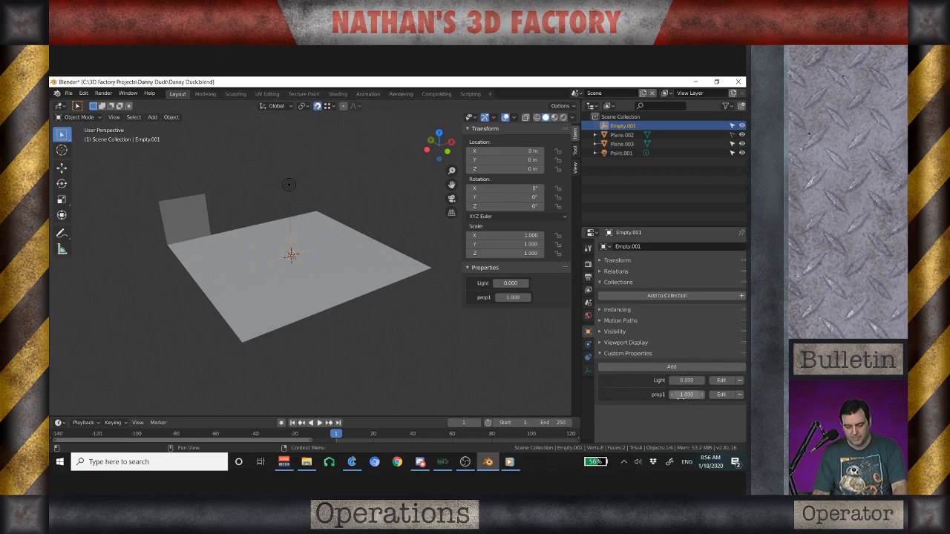
Rename the empty's prop1 custom property to Door and set its property value and default value to 0.0
click(719, 394)
click(661, 365)
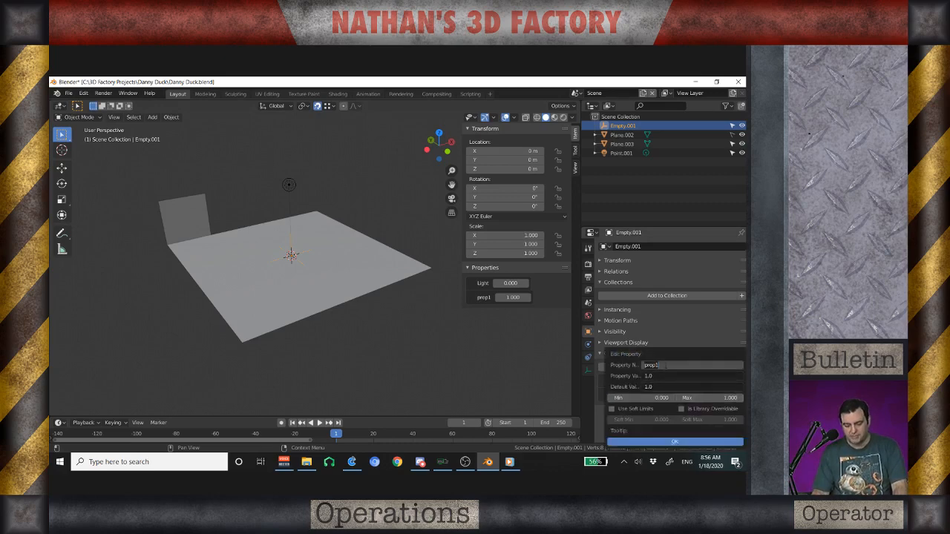
text(Door)
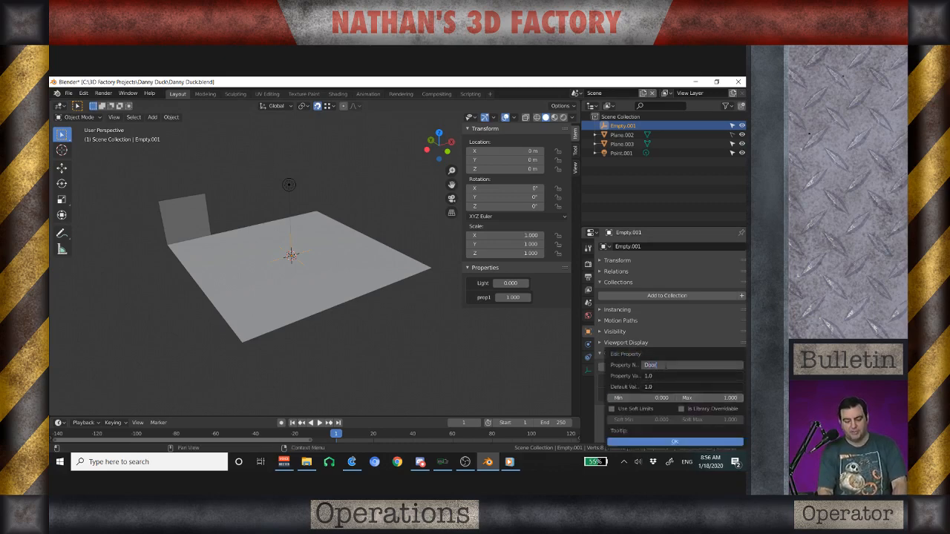
key(Return)
click(670, 376)
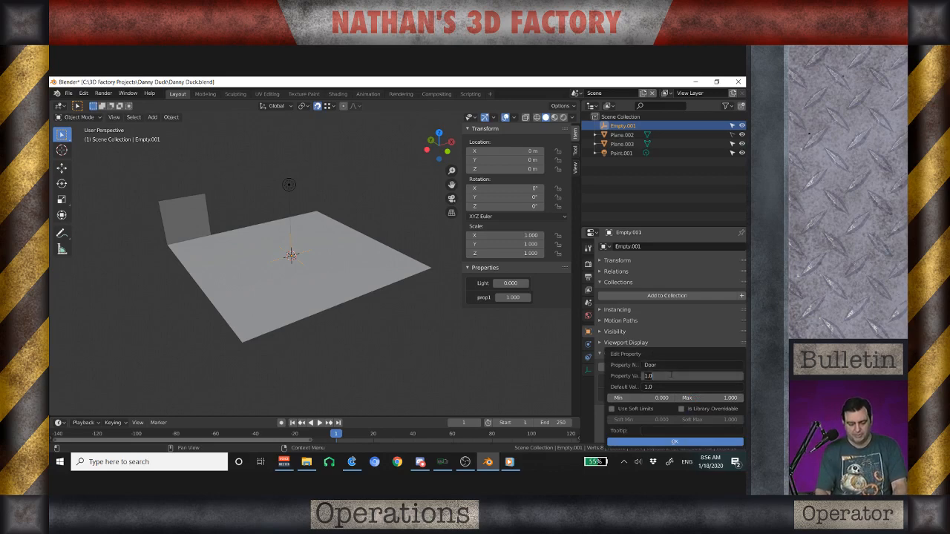
text(0.0)
key(Return)
click(673, 387)
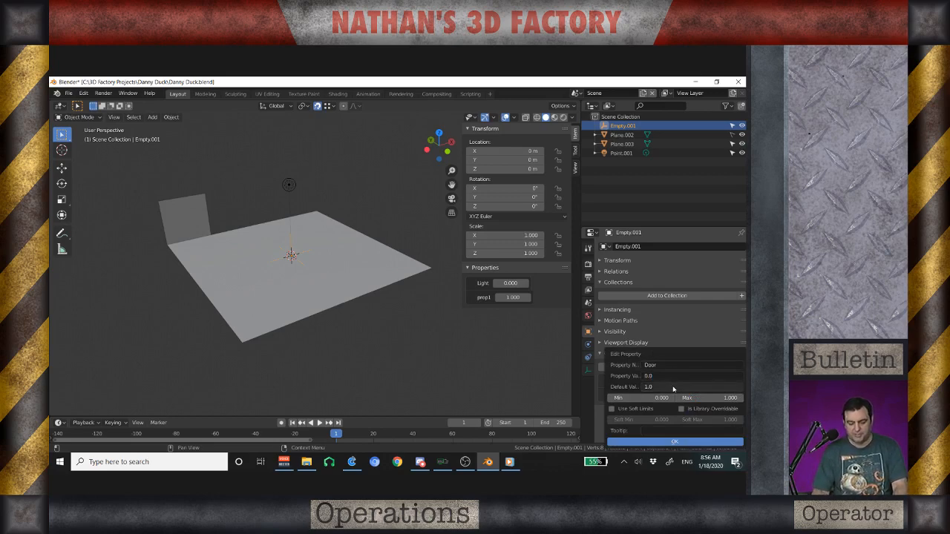
text(0)
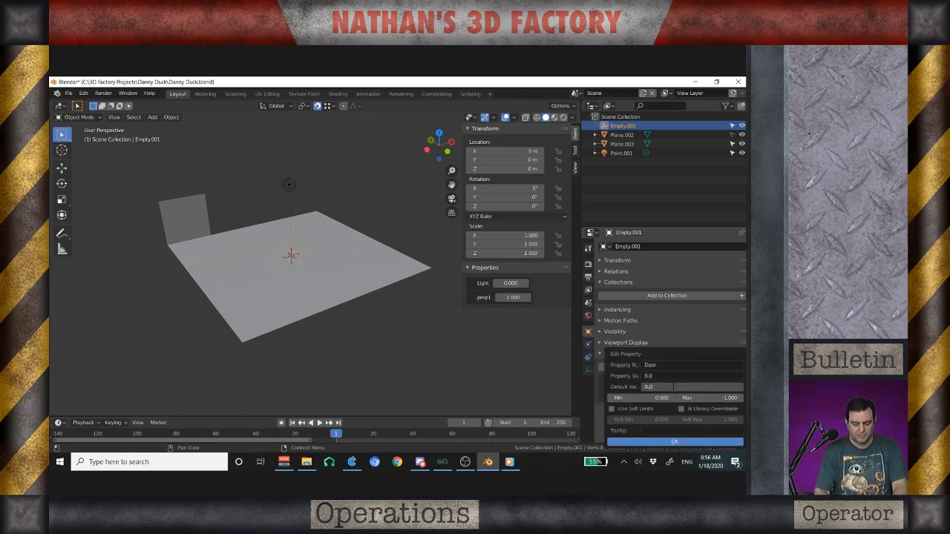
key(Return)
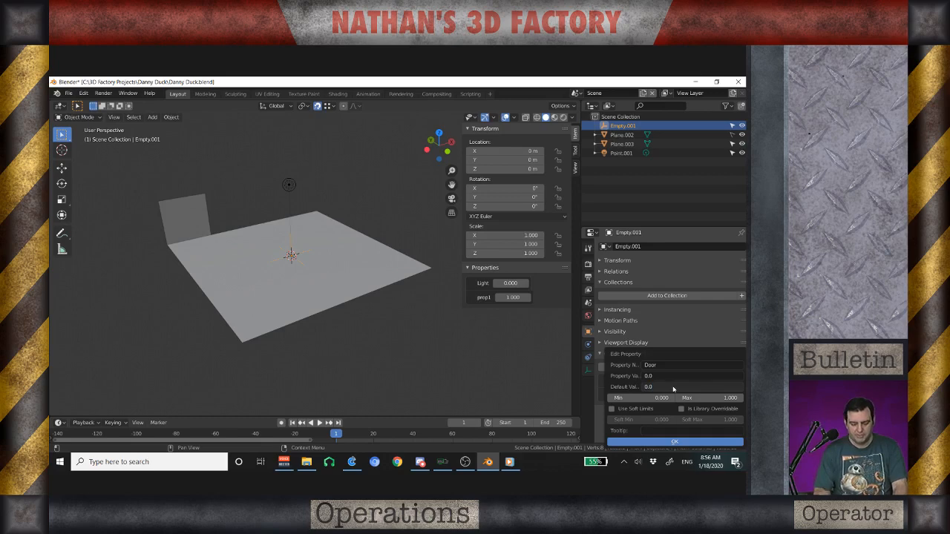
click(673, 442)
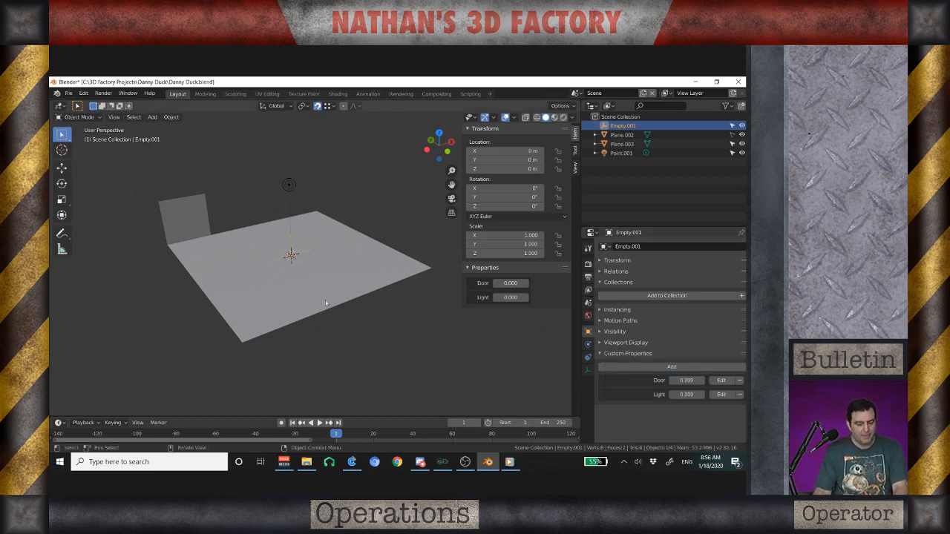
Add a driver to the point light's power and choose Empty.001 as the object of its input variable
click(289, 185)
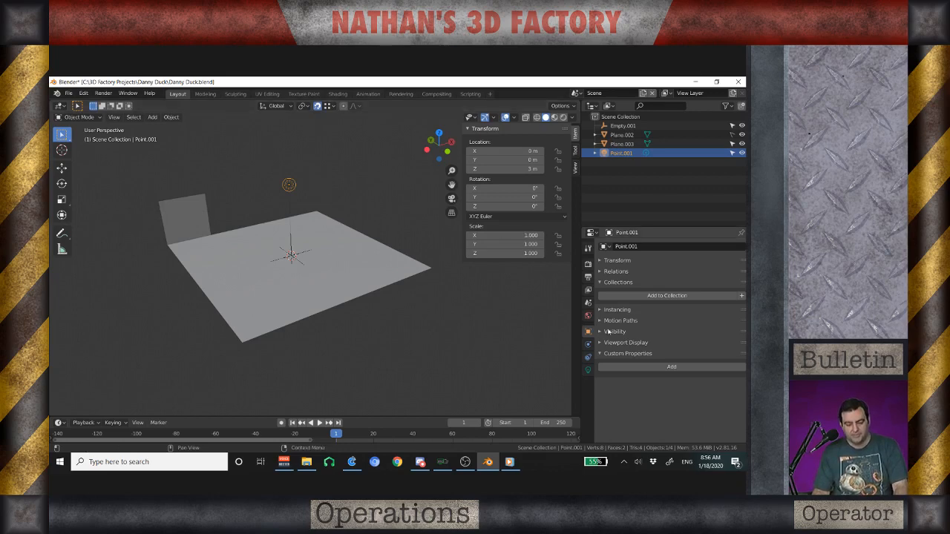
click(588, 370)
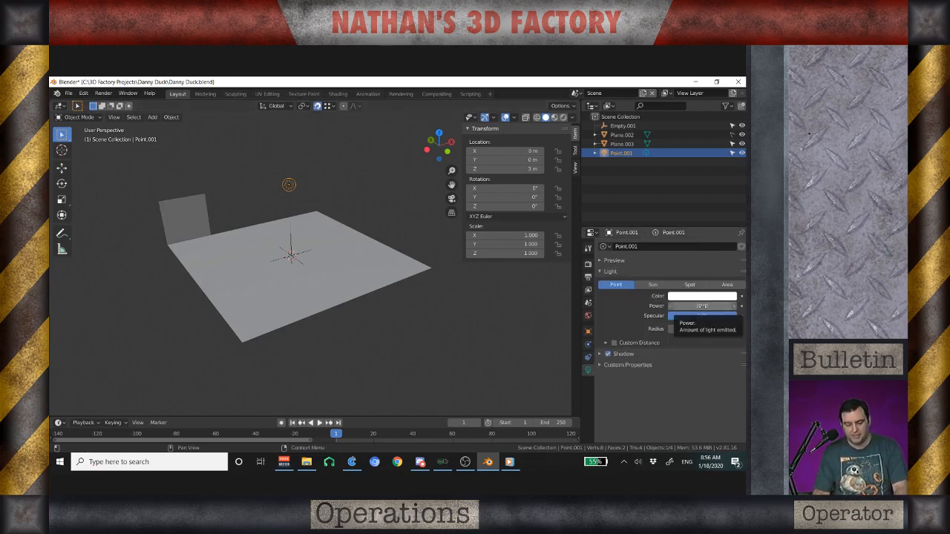
right_click(680, 306)
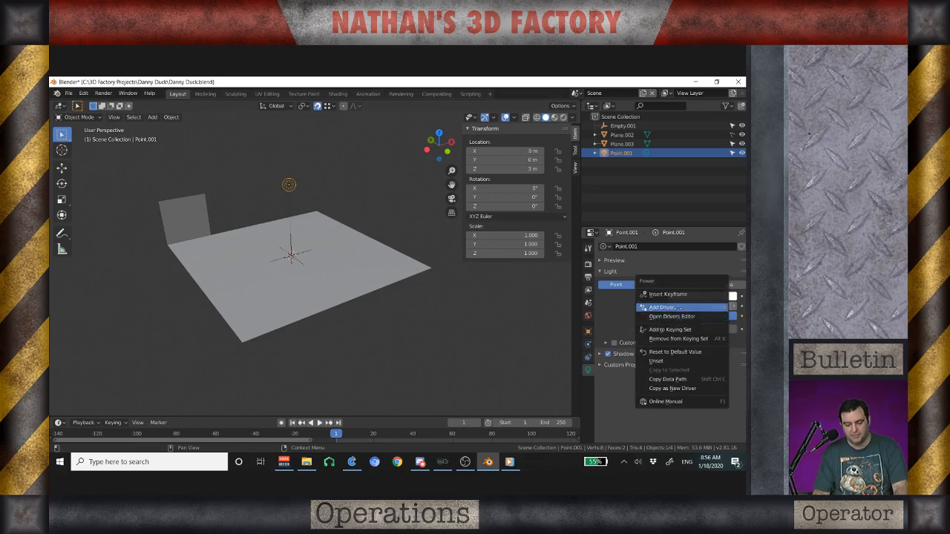
click(680, 307)
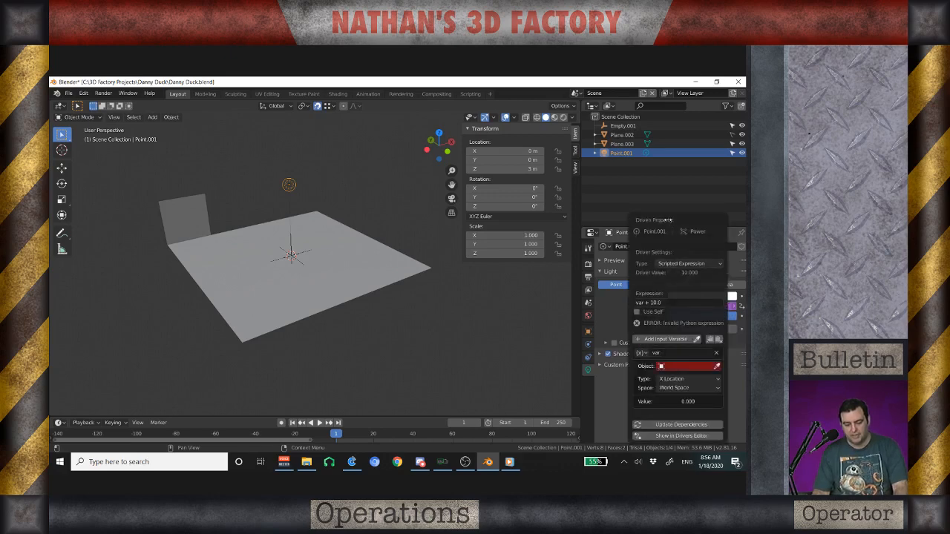
click(680, 366)
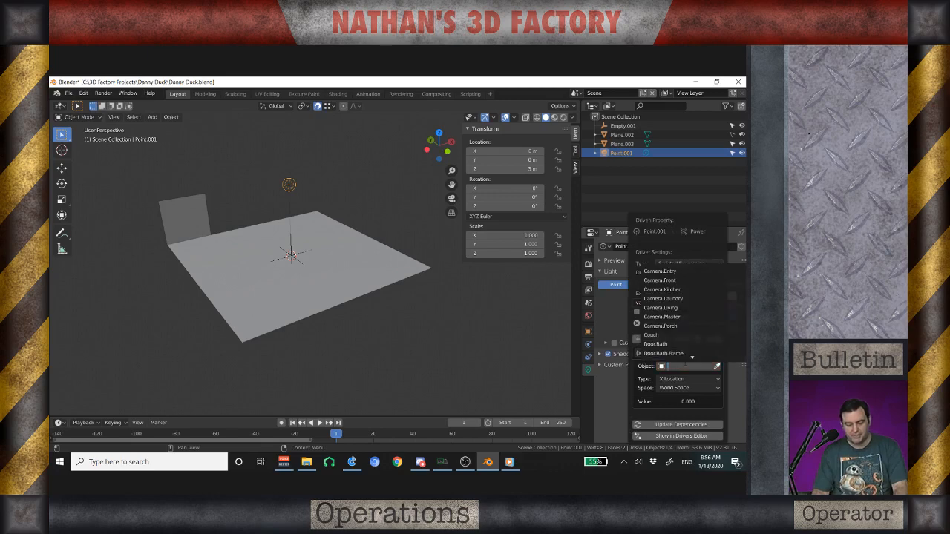
text(Empty.)
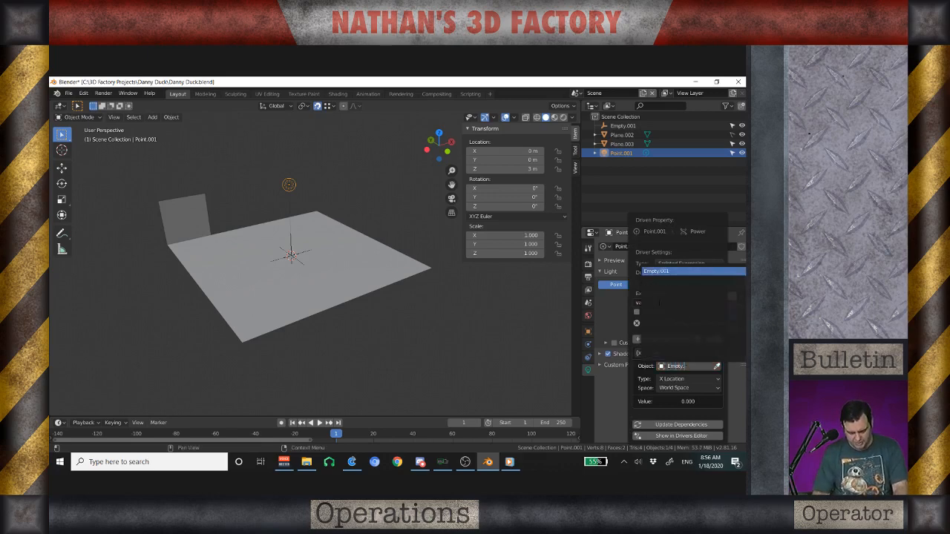
click(664, 272)
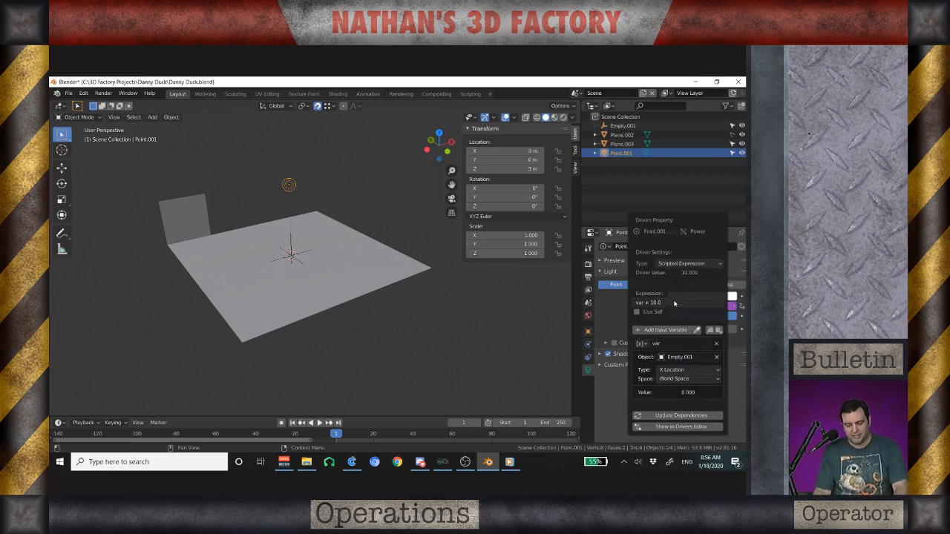
Set the power driver's scripted expression to var*100
click(674, 303)
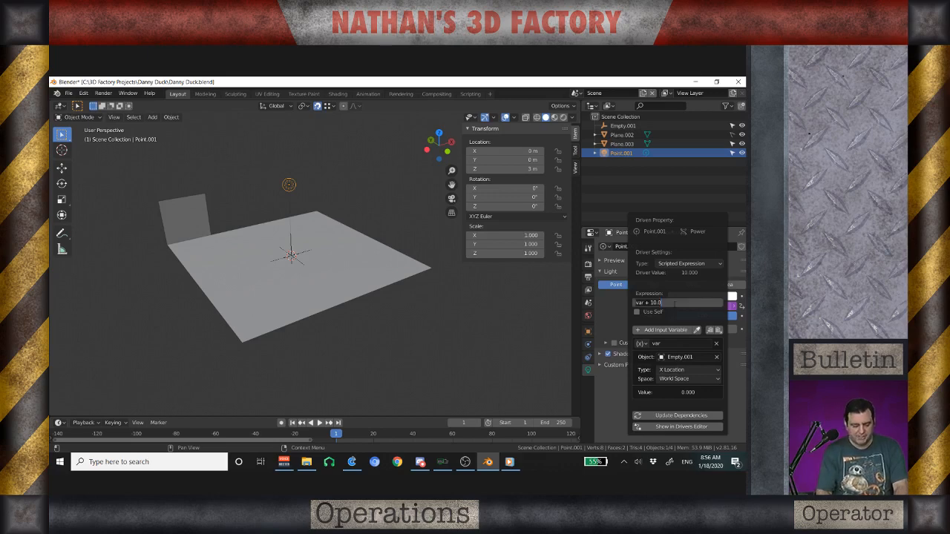
text(var)
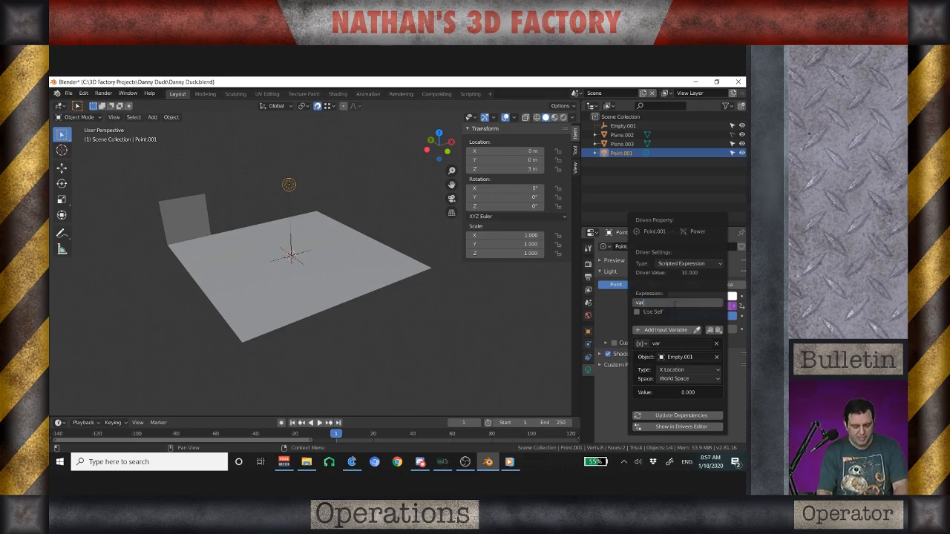
text(*100)
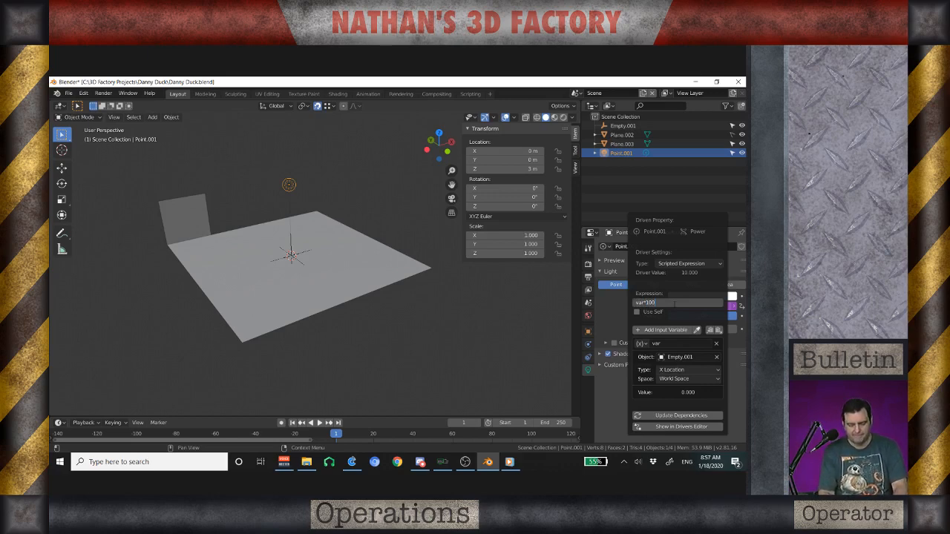
key(Return)
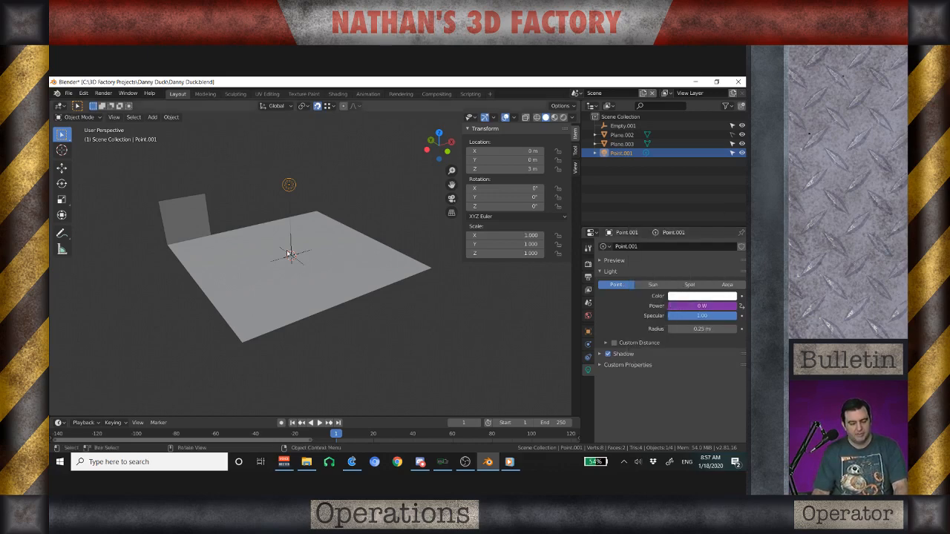
Select the empty, switch the viewport to rendered shading, and test the Light property's effect on the point light
click(290, 254)
key(z)
click(288, 199)
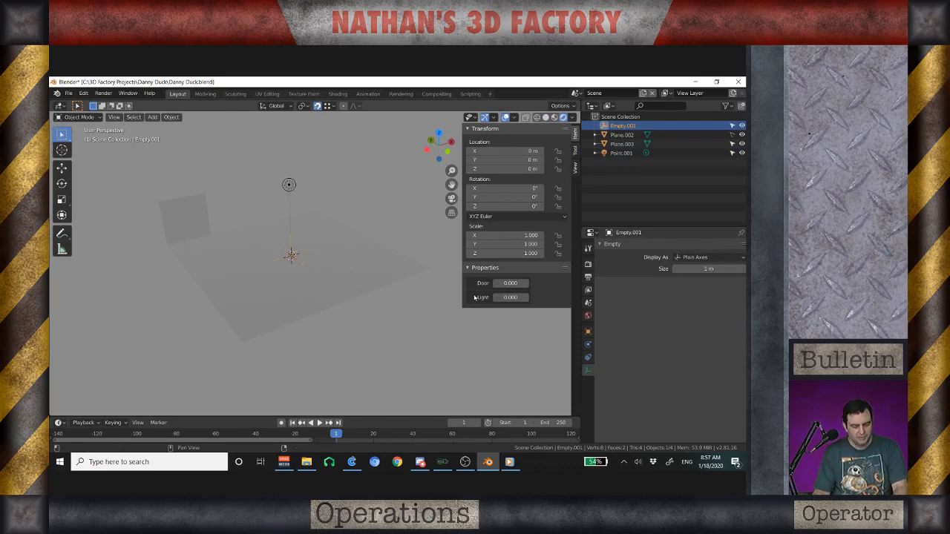
drag(507, 297, 526, 297)
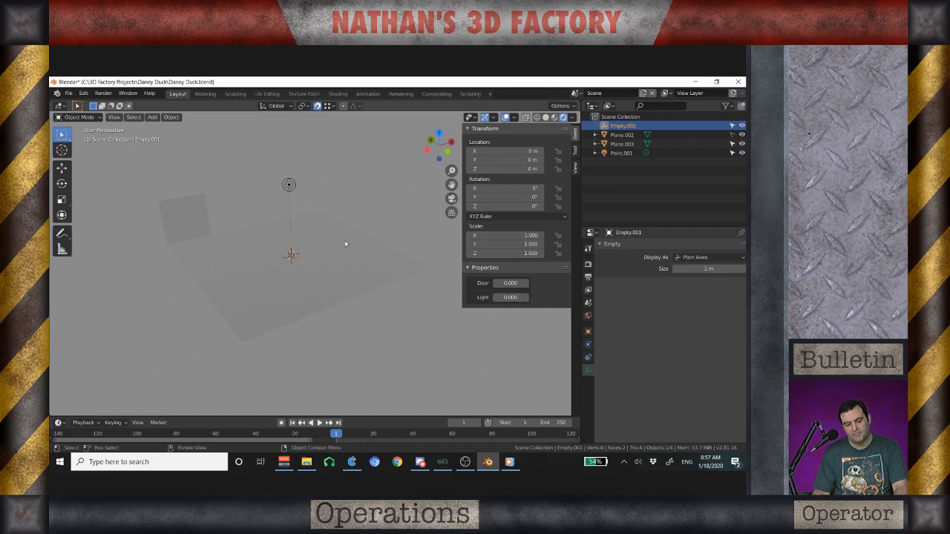
Edit the point light's power driver so its input variable is a Single Property with the path ["Light"]
click(289, 184)
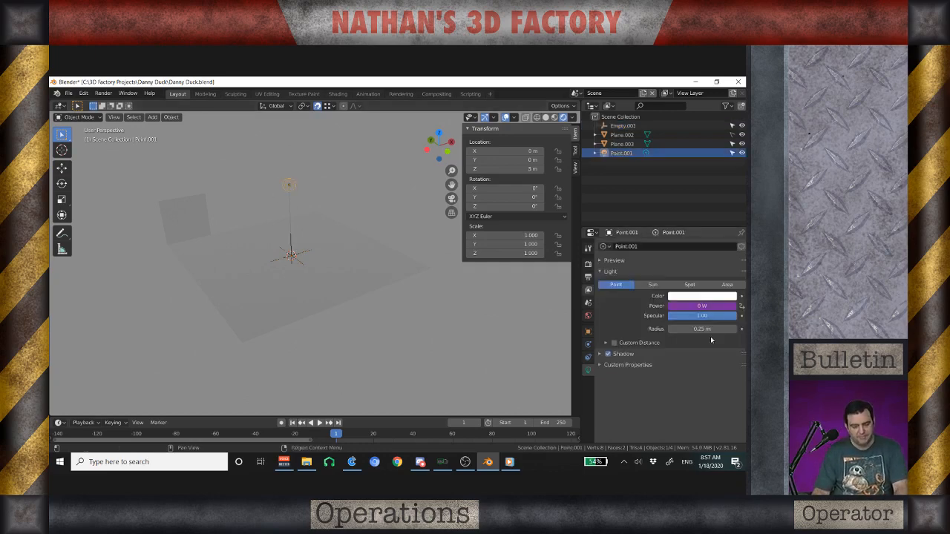
right_click(693, 306)
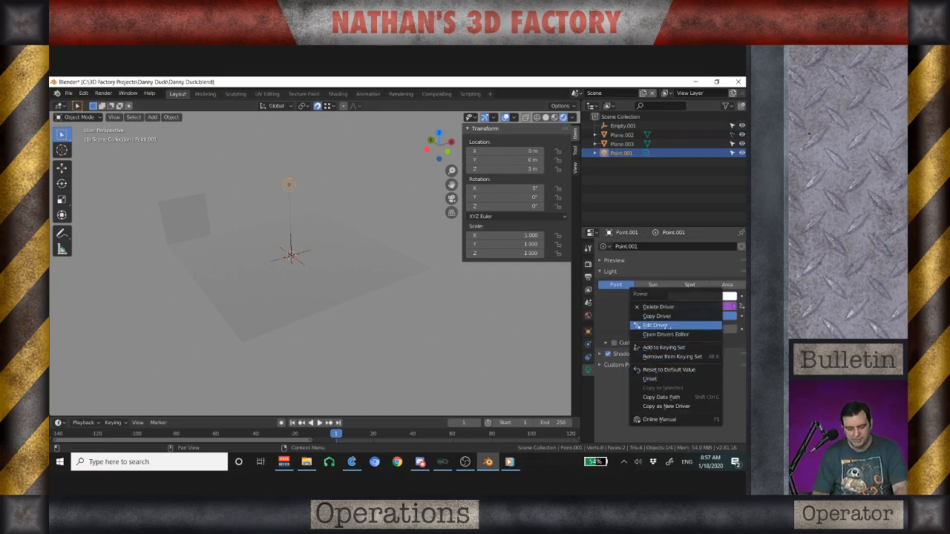
click(657, 325)
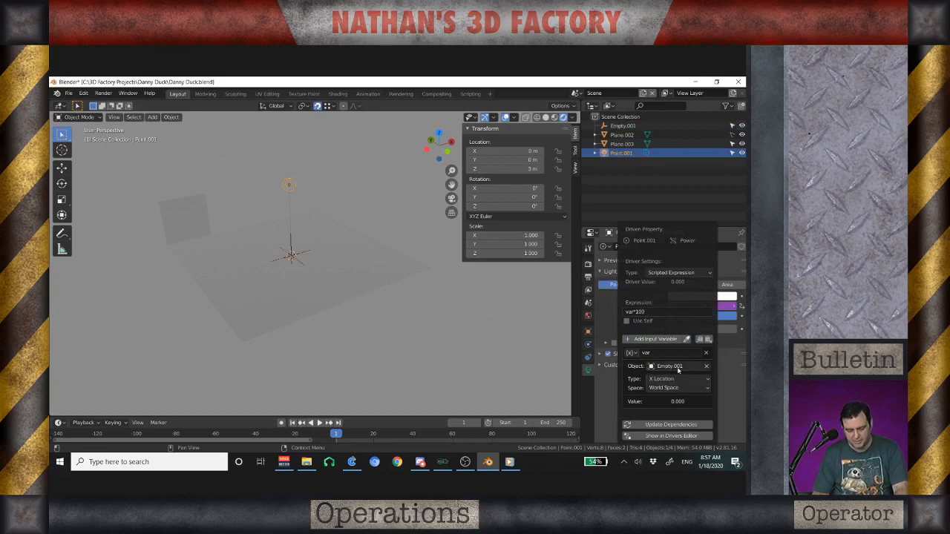
click(631, 354)
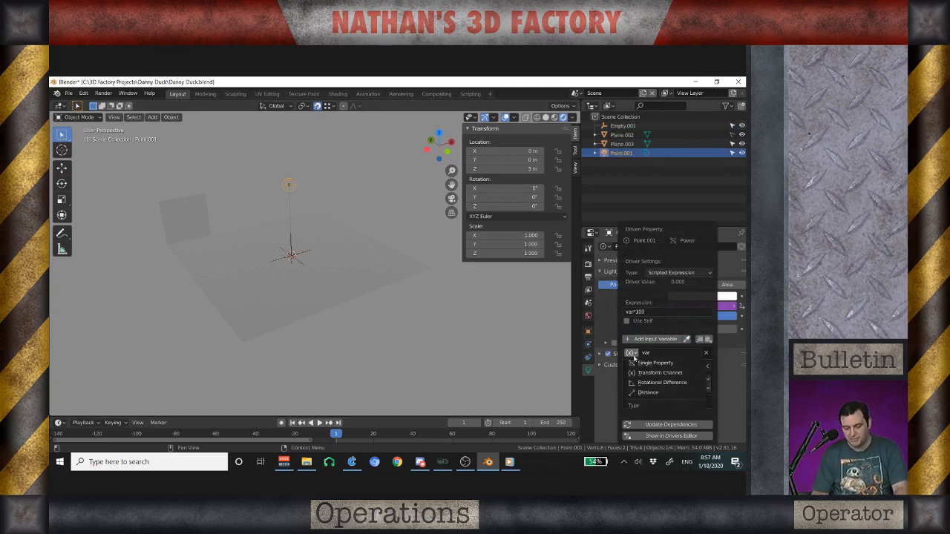
click(649, 363)
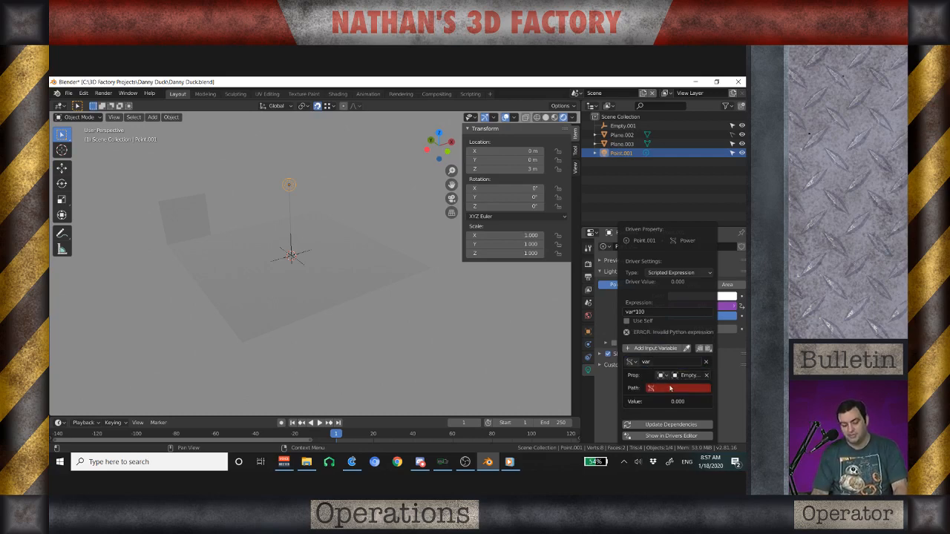
click(668, 389)
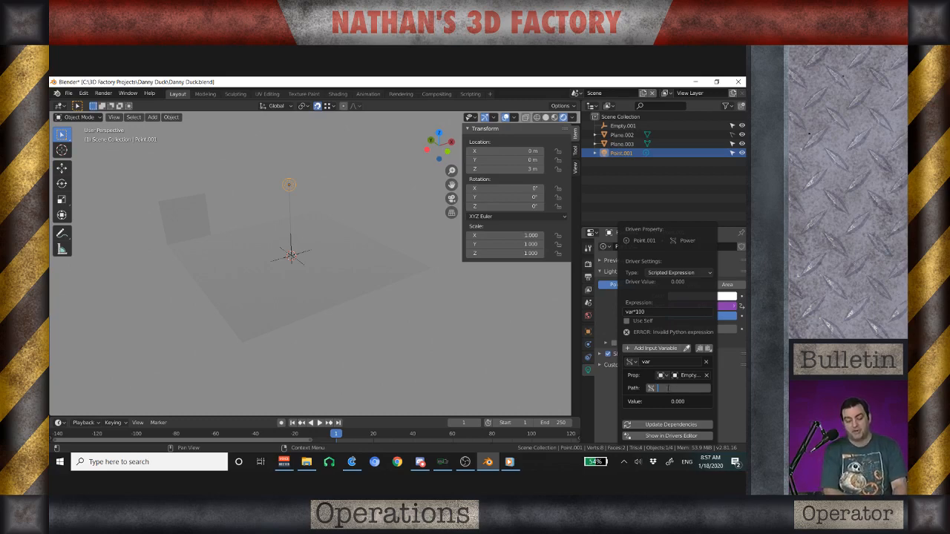
text(l)
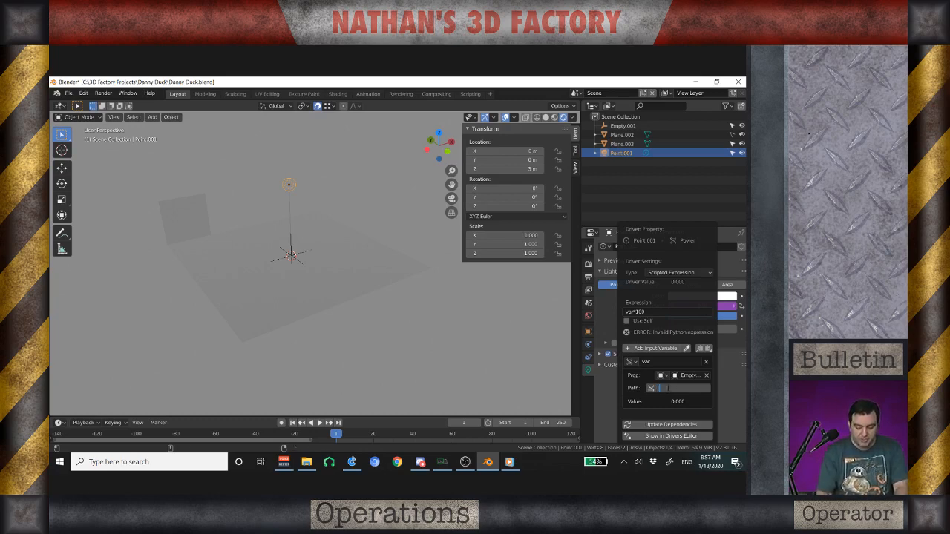
text("Light)
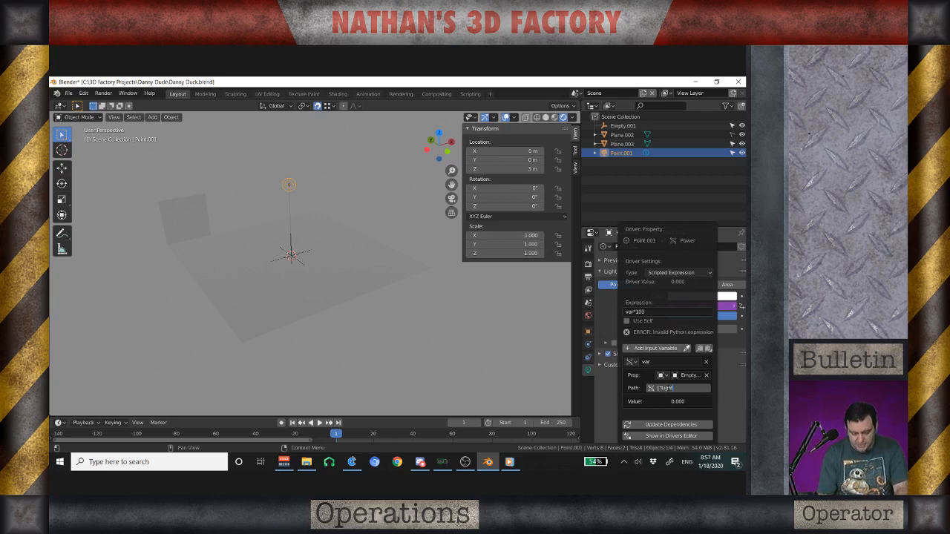
text(")
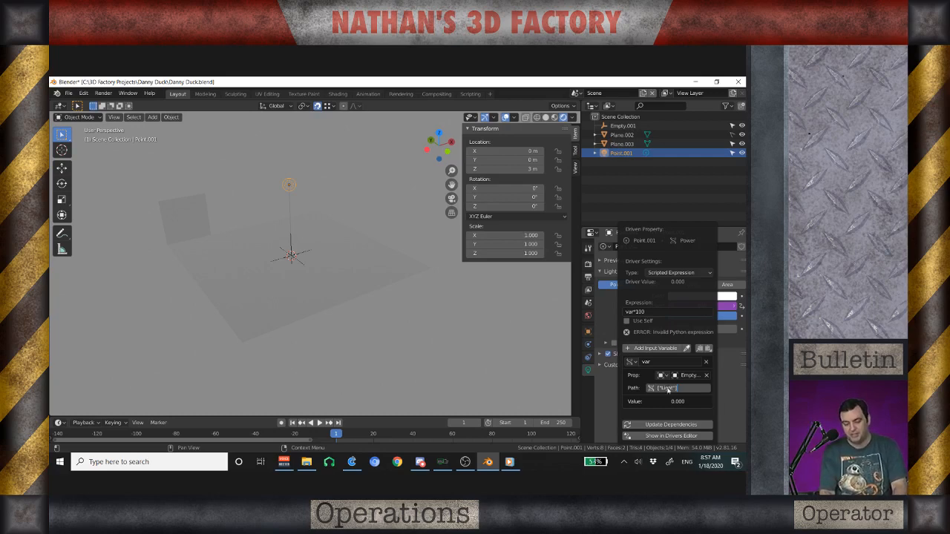
key(Return)
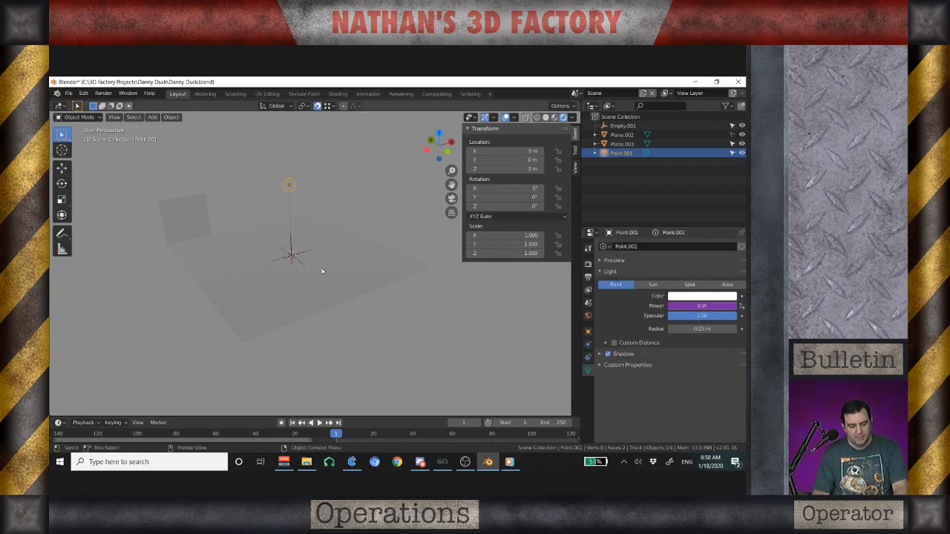
Select the empty and test the Light property's effect on the point light, ending with the property at 0
click(292, 253)
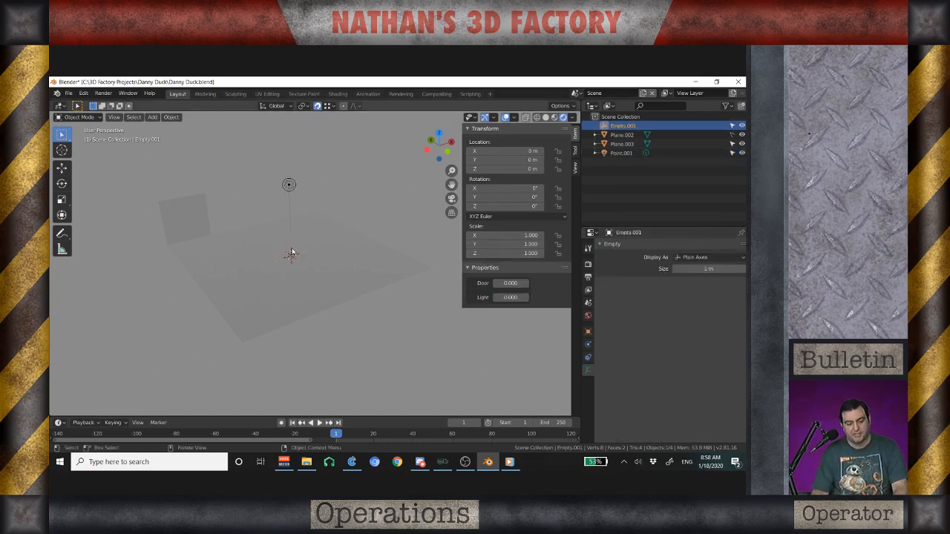
click(512, 297)
text(1)
key(Return)
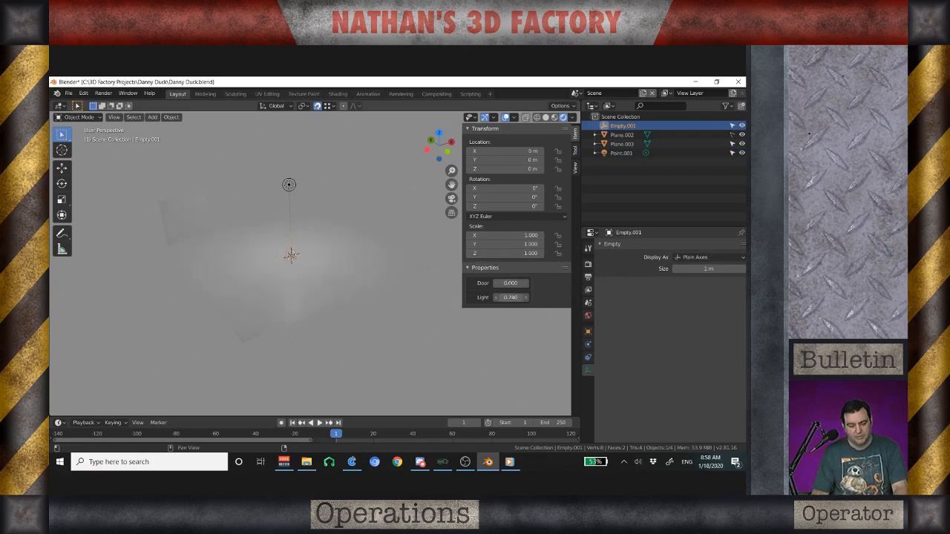
mouse_move(510, 297)
mouse_down()
mouse_move(490, 297)
mouse_move(525, 297)
mouse_move(496, 297)
mouse_up()
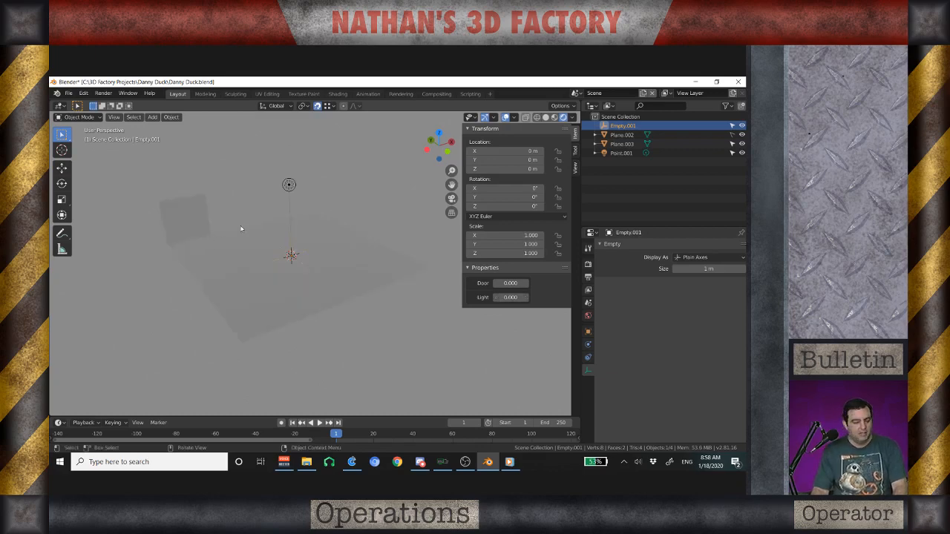
Add a driver to the small upright plane's Z rotation and choose Empty.001 as its input variable's object
click(196, 206)
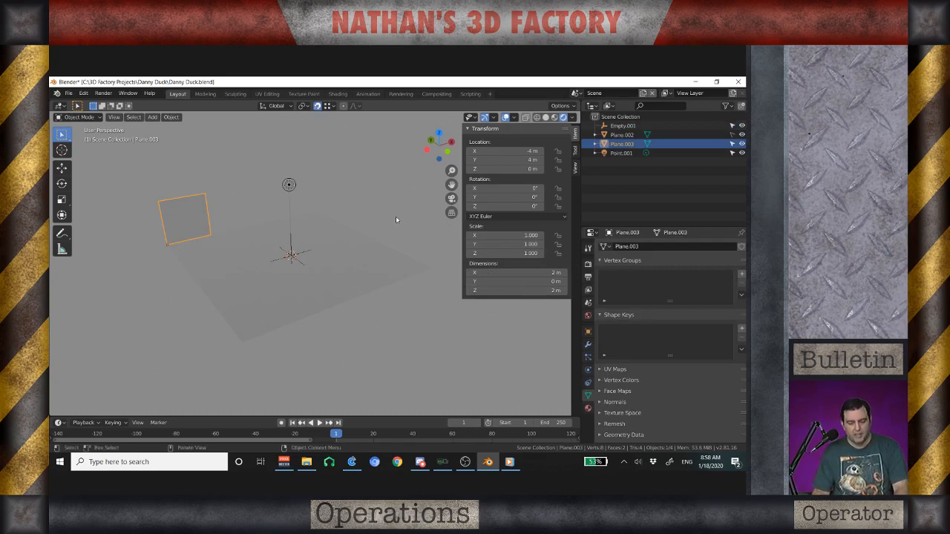
right_click(519, 205)
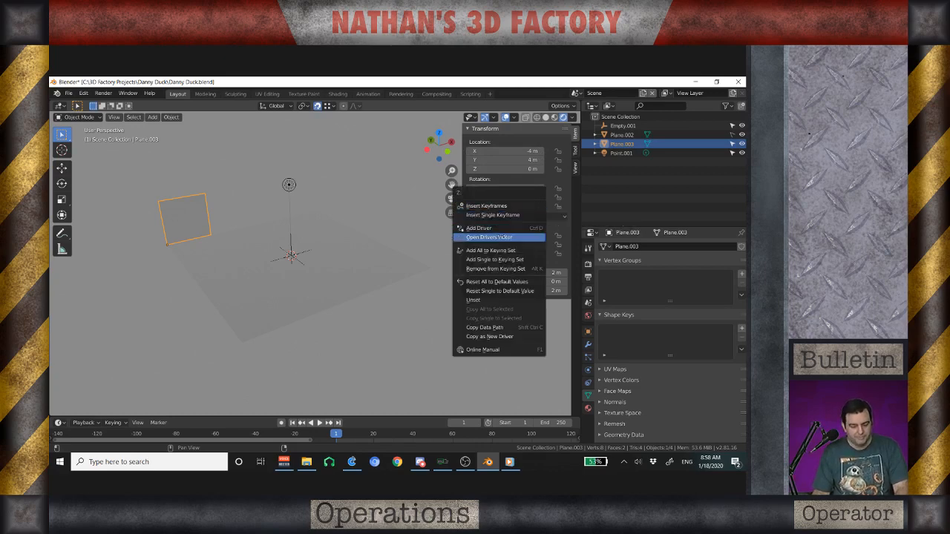
click(502, 228)
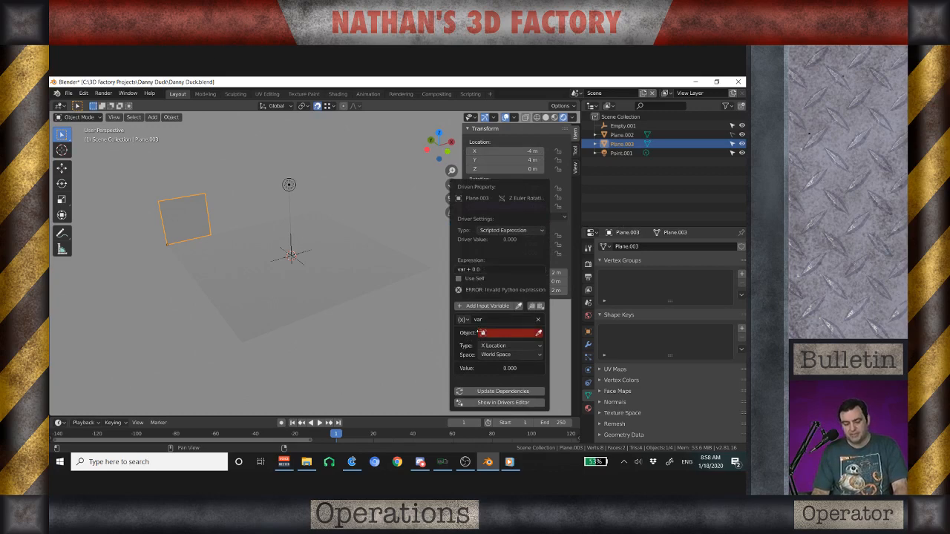
click(494, 333)
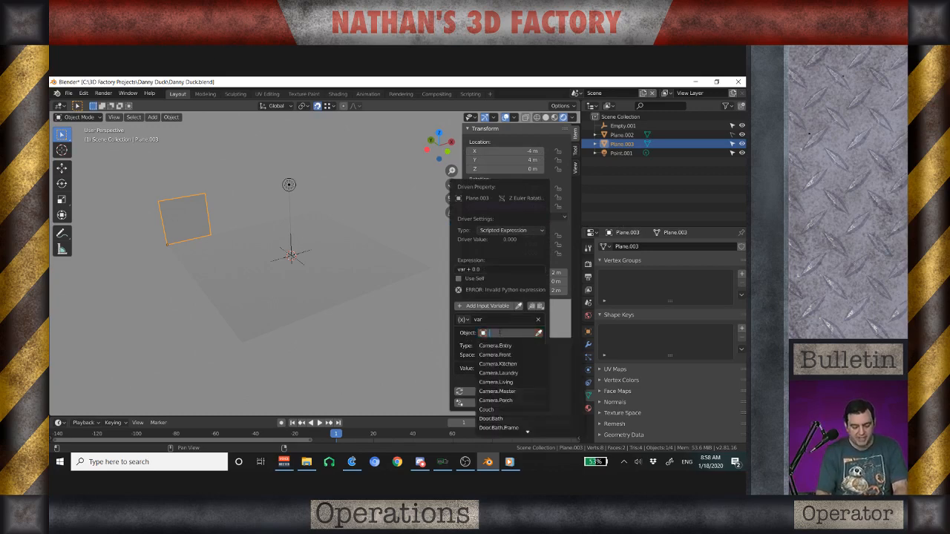
text(empty.)
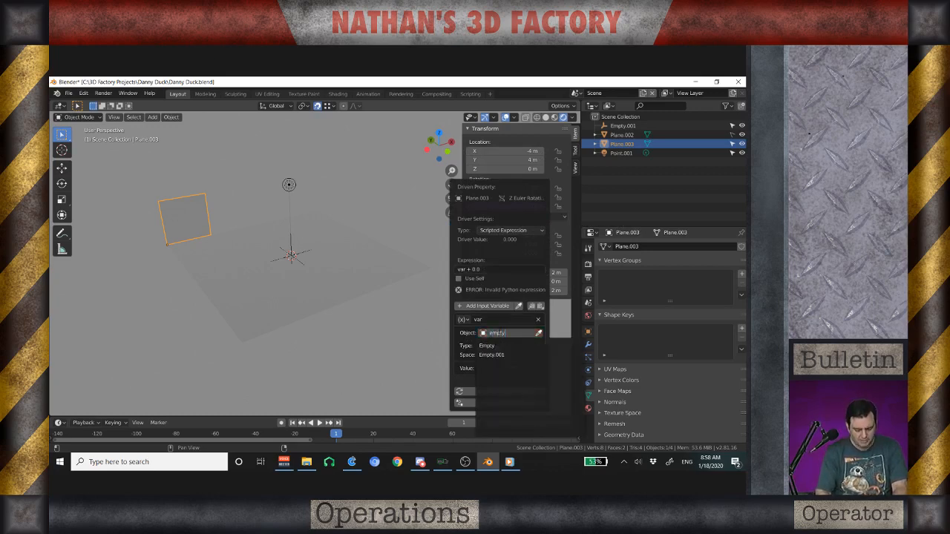
text(001)
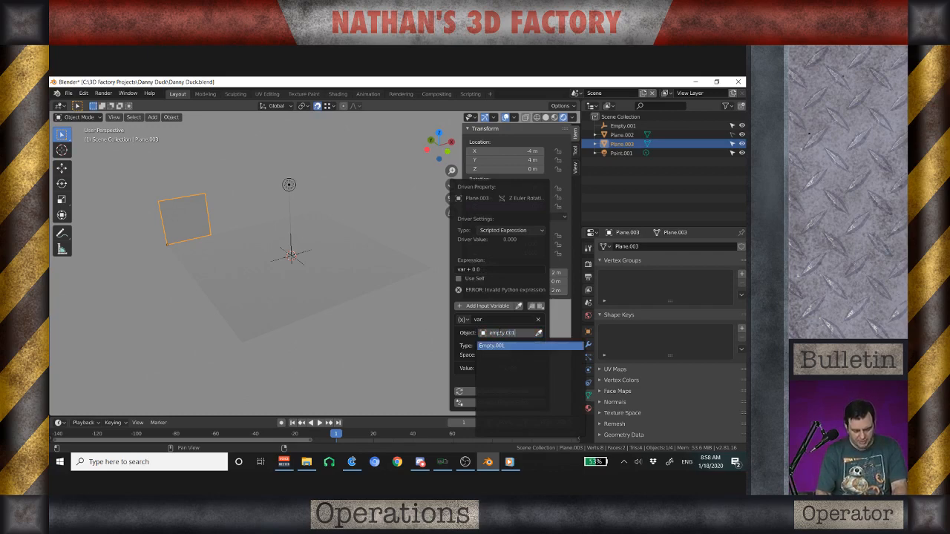
key(Return)
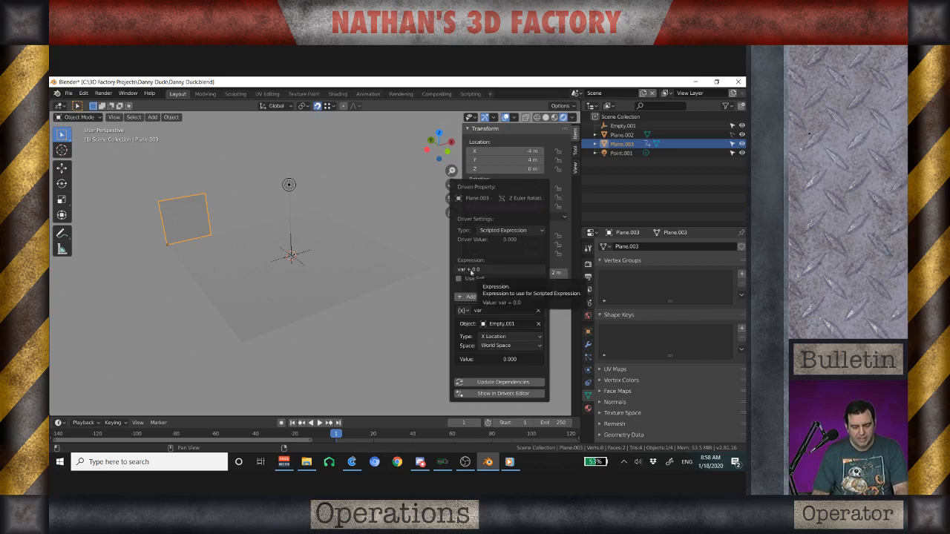
Change the rotation driver's input variable to a Single Property with the path ["Door"]
click(464, 311)
click(484, 320)
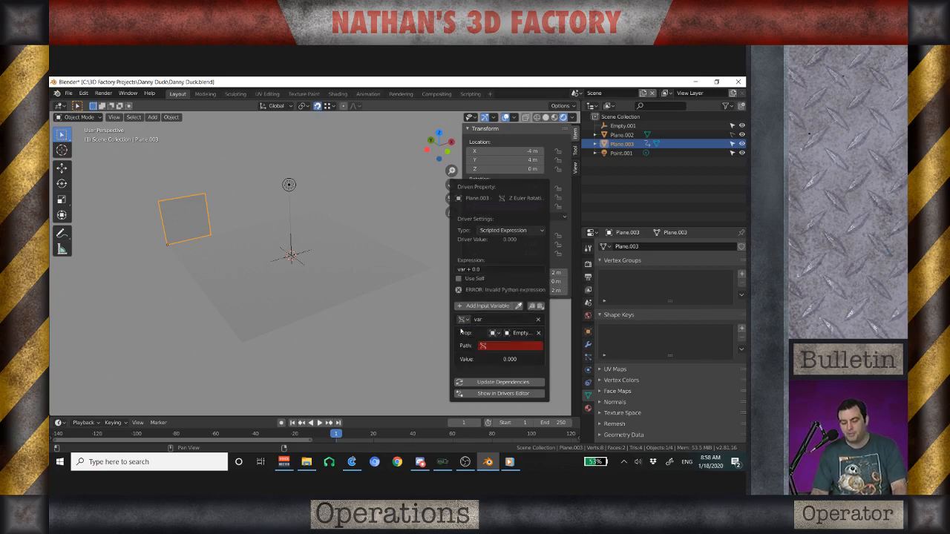
click(491, 347)
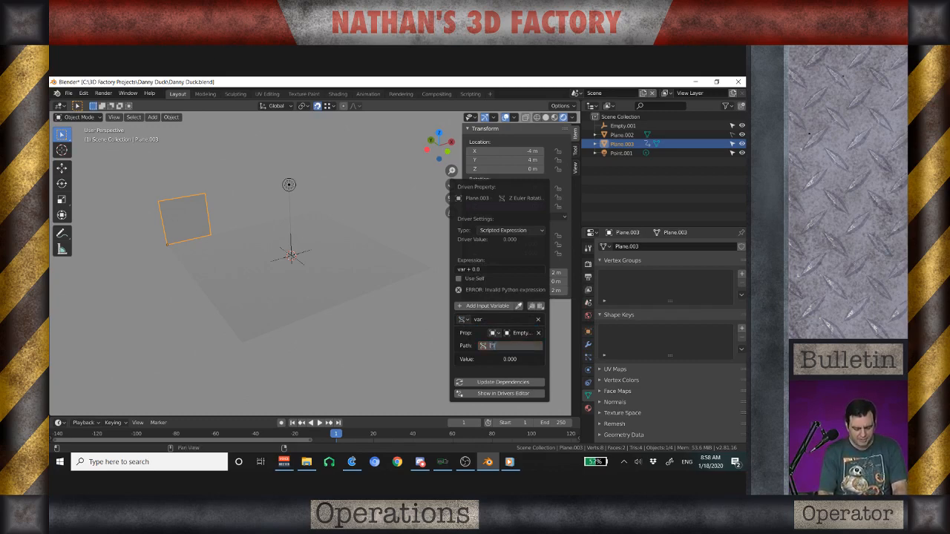
text([")
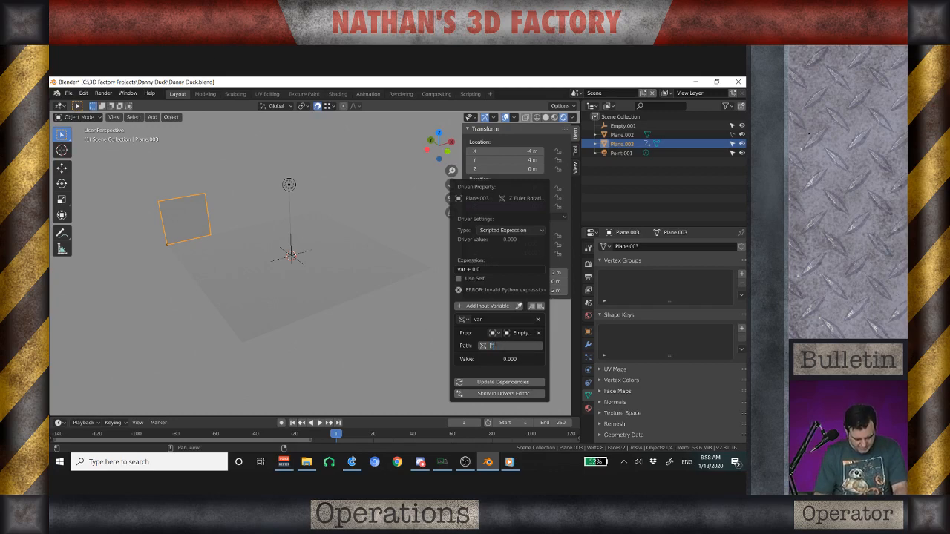
text(Door)
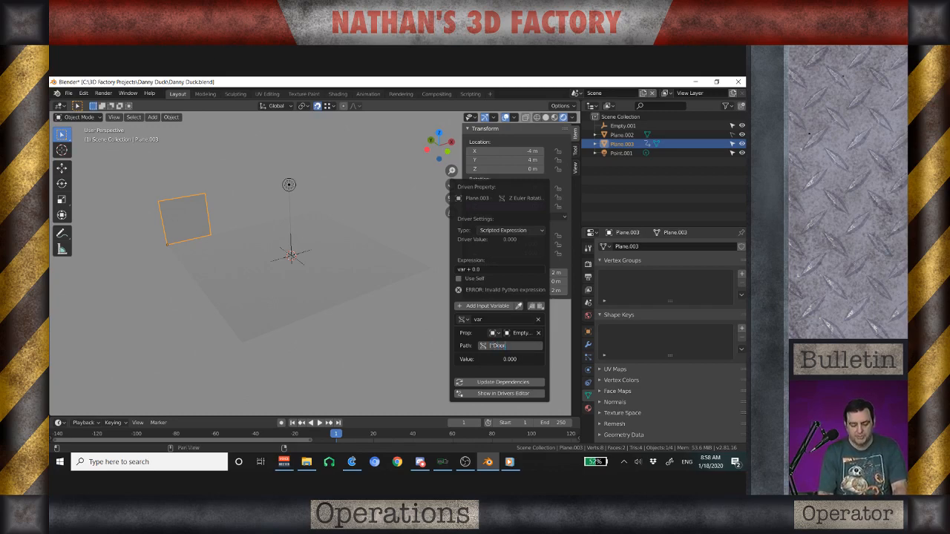
text("])
key(Return)
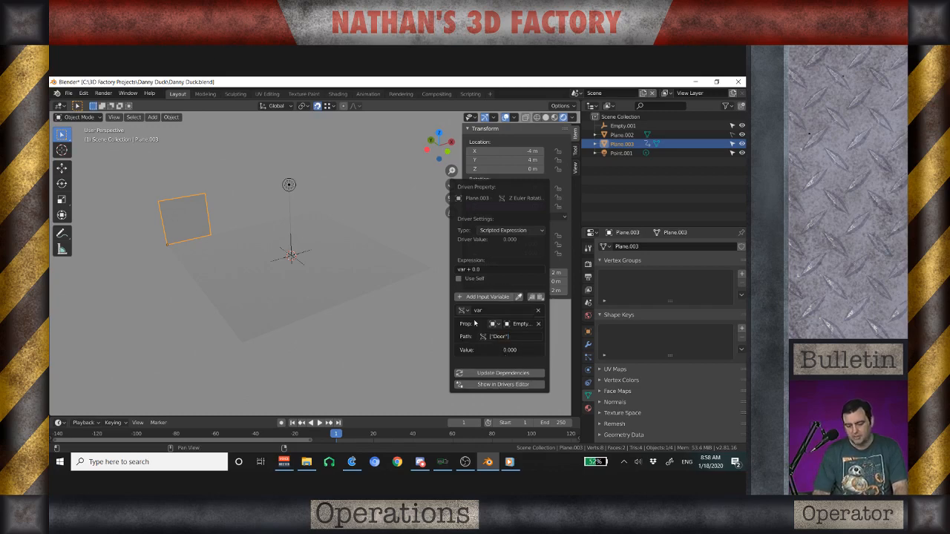
Set the Z rotation driver's scripted expression to var*(pi/2)
click(482, 269)
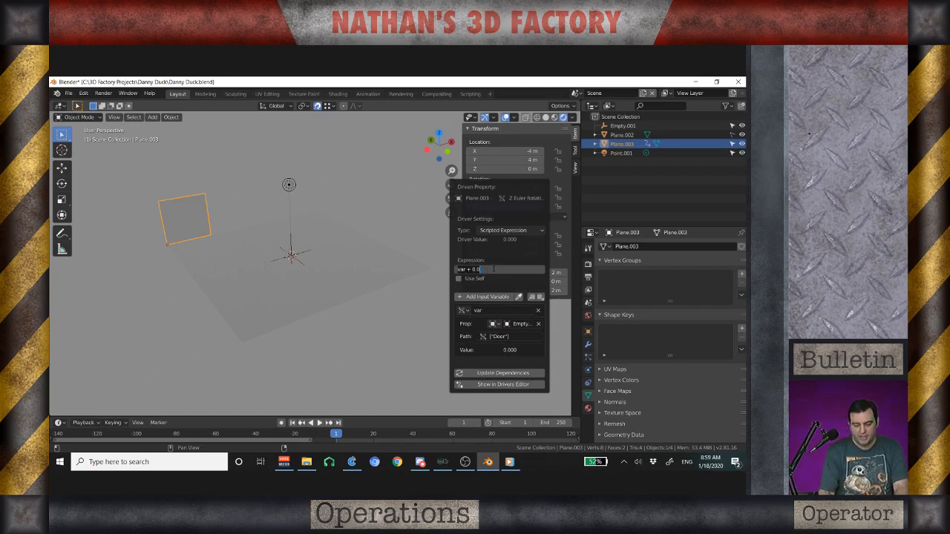
click(494, 269)
key(BackSpace)
key(BackSpace)
key(BackSpace)
key(BackSpace)
key(BackSpace)
key(BackSpace)
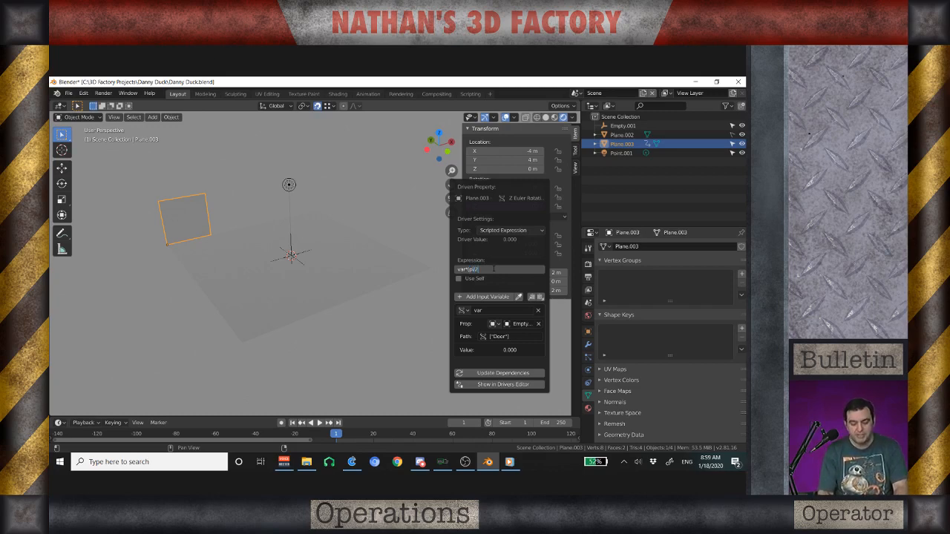
text(2))
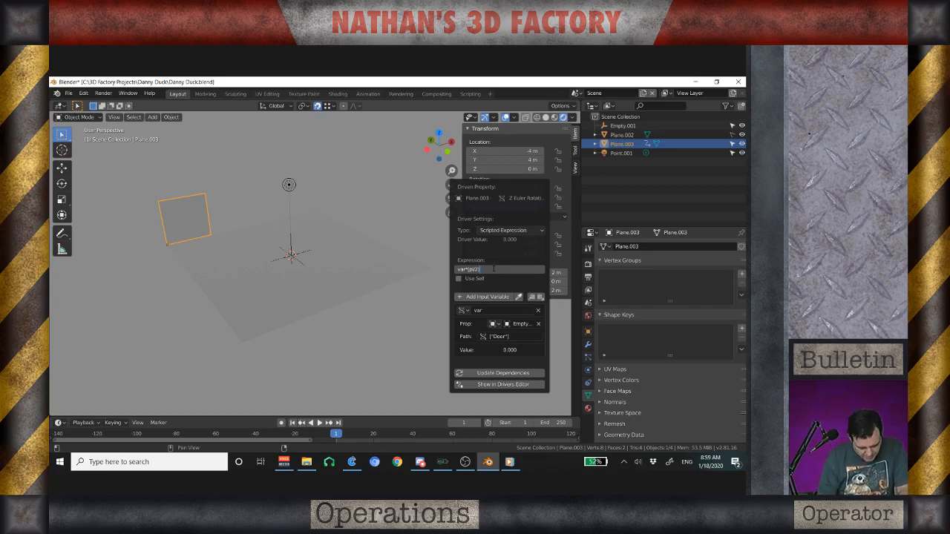
key(Return)
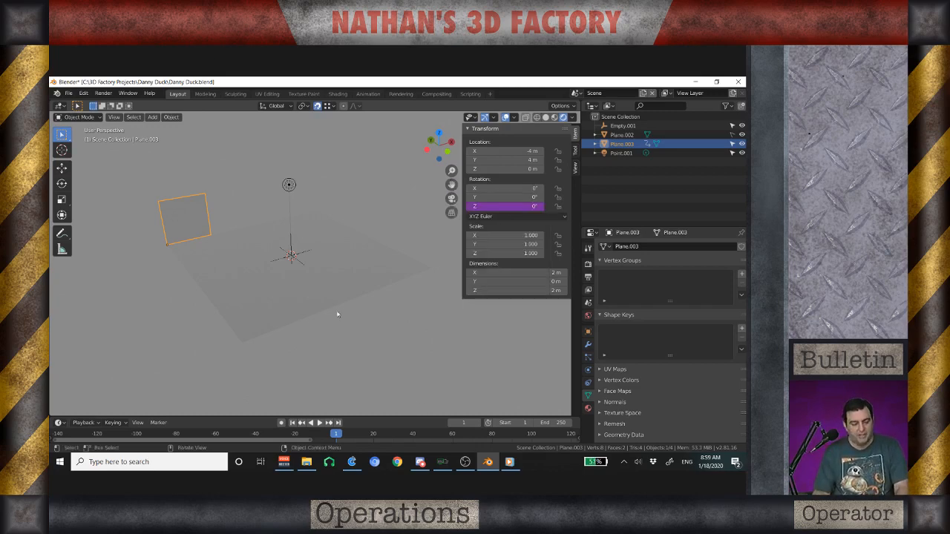
Select the empty, switch the viewport to solid shading, and test the Door property's effect on the upright plane
click(292, 254)
drag(510, 282, 530, 282)
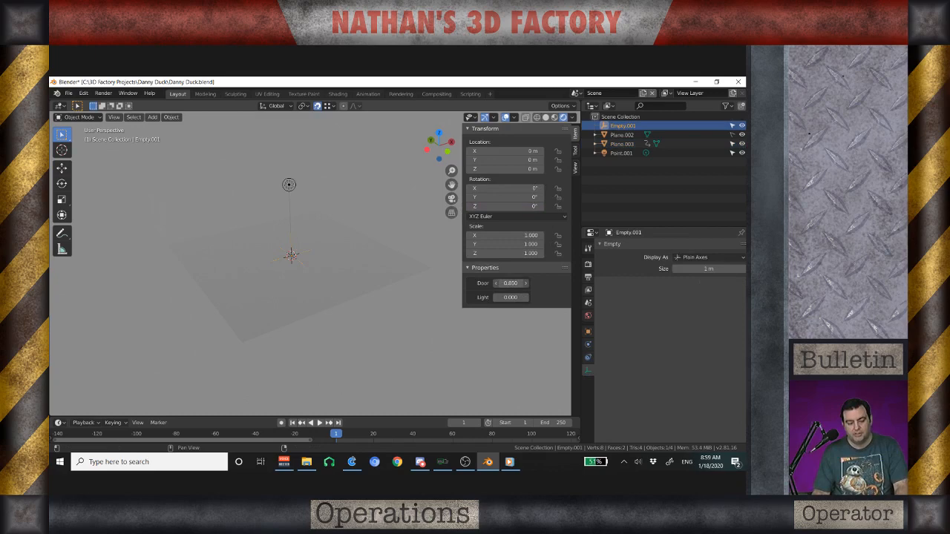
key(z)
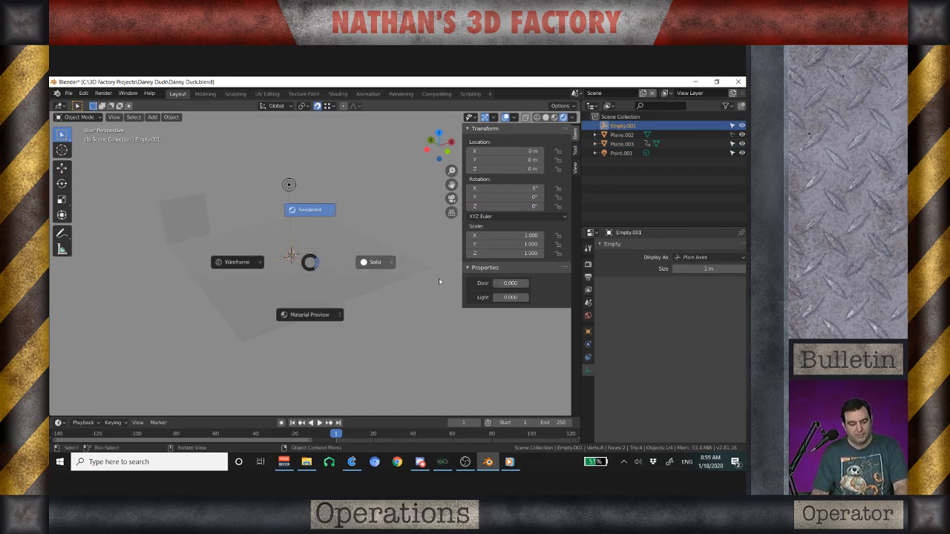
click(377, 261)
drag(511, 282, 524, 282)
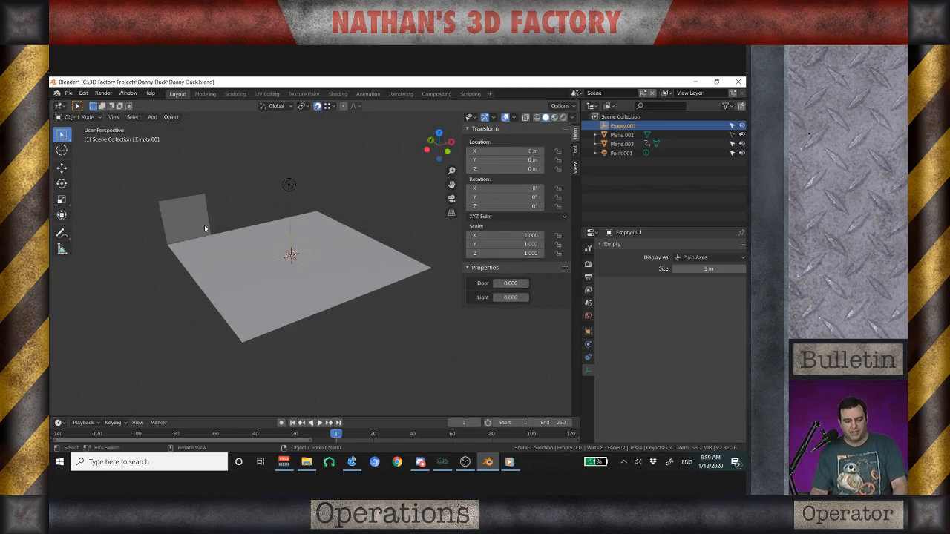
Change the upright plane's Z rotation driver expression to -var*(pi/2) and test the rotation with the empty's Door property
click(192, 200)
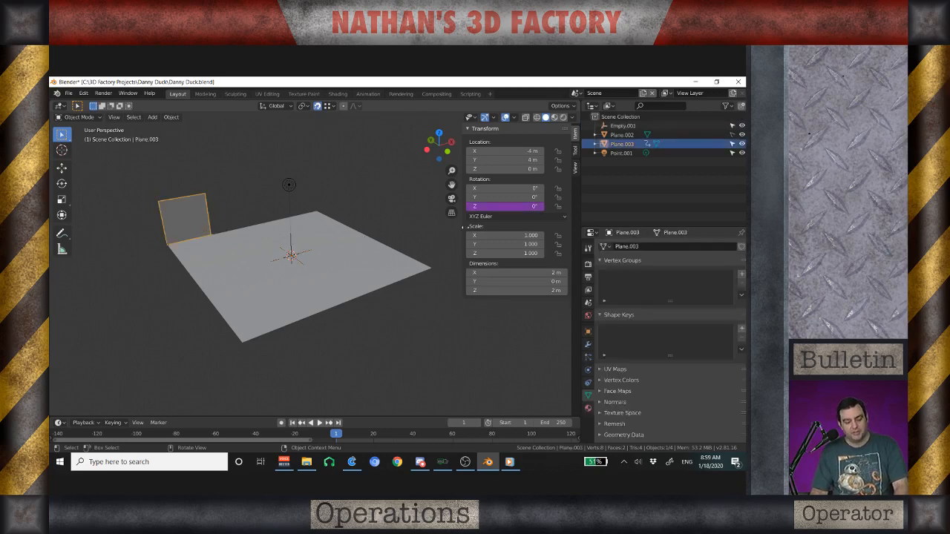
right_click(499, 207)
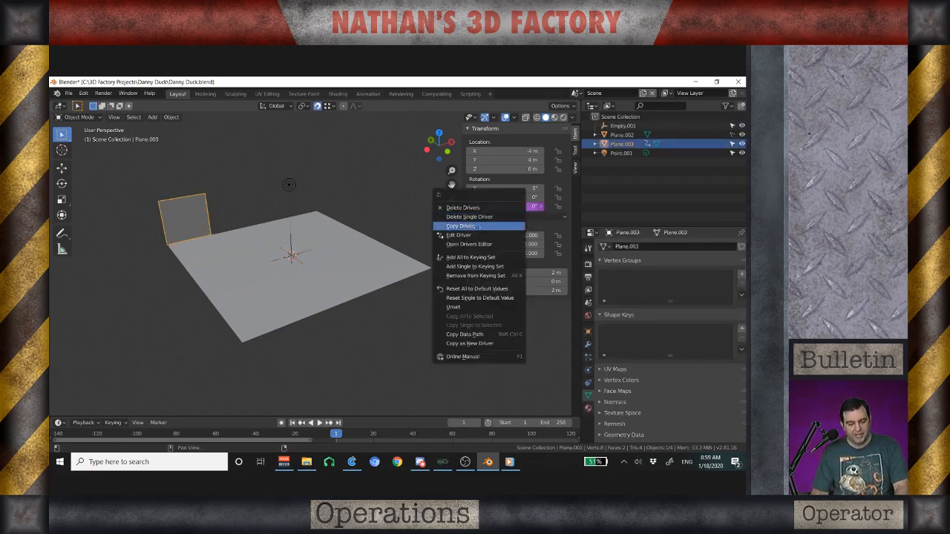
click(472, 234)
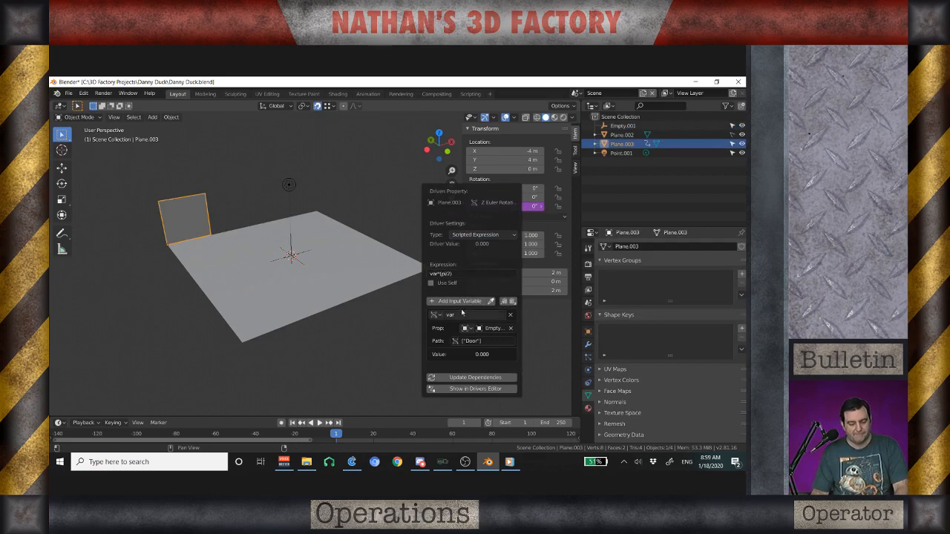
click(430, 273)
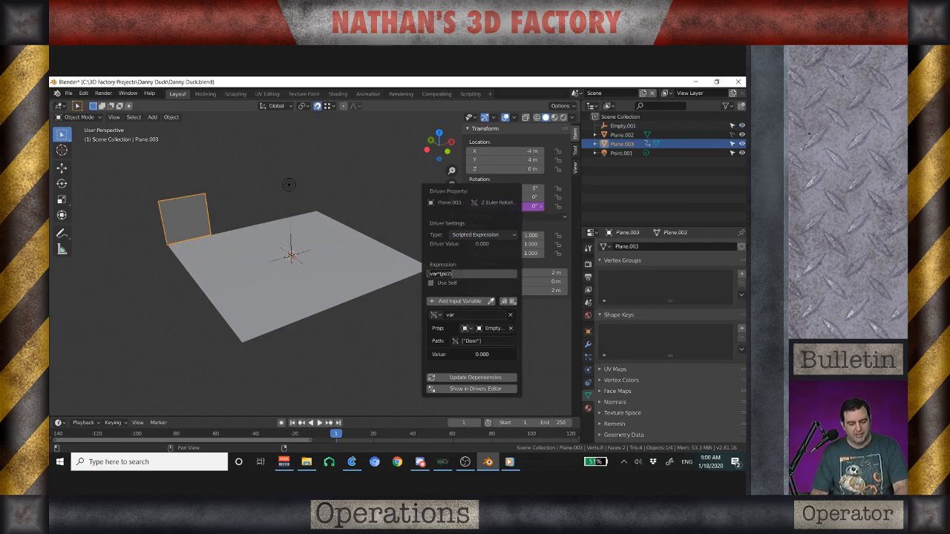
click(429, 274)
text(-)
key(Return)
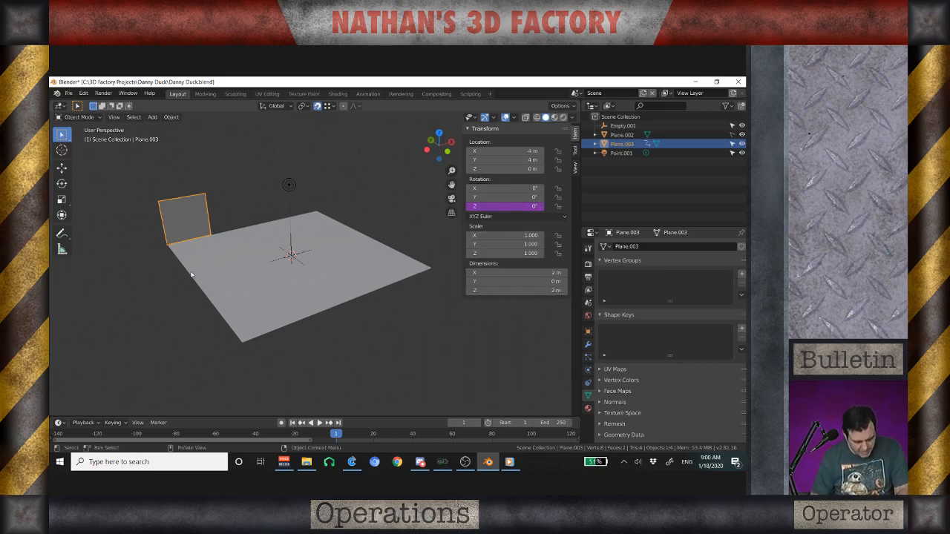
click(291, 254)
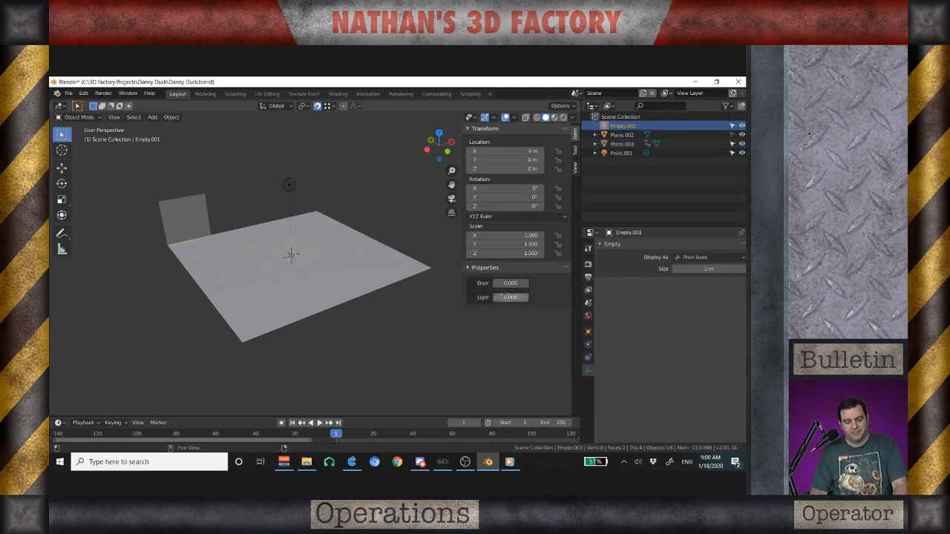
drag(511, 283, 479, 283)
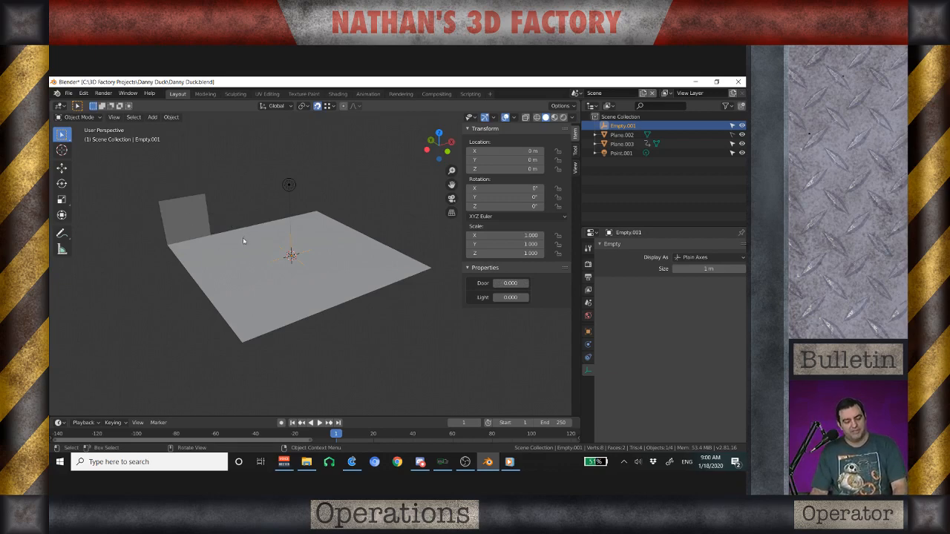
Disable viewport selection for the upright plane and the point light
key(alt+a)
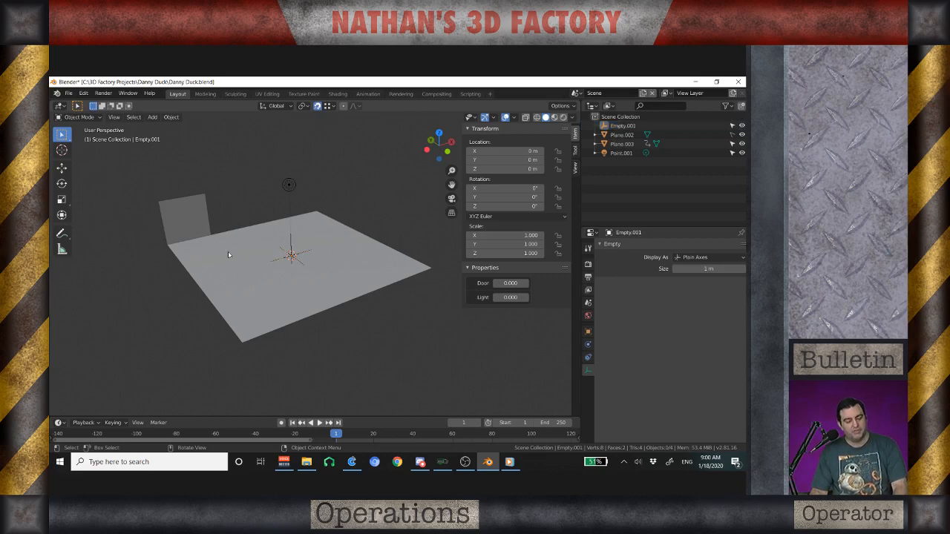
click(197, 217)
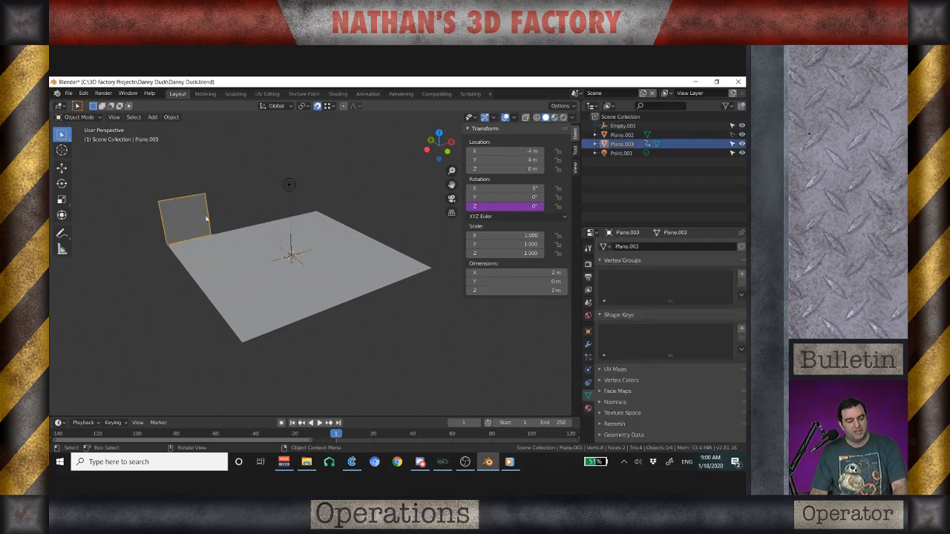
click(733, 145)
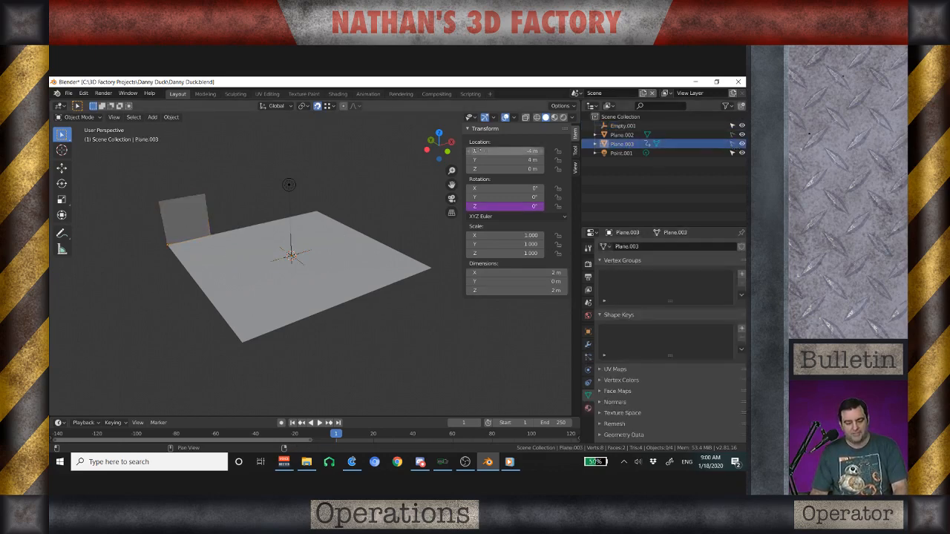
click(288, 185)
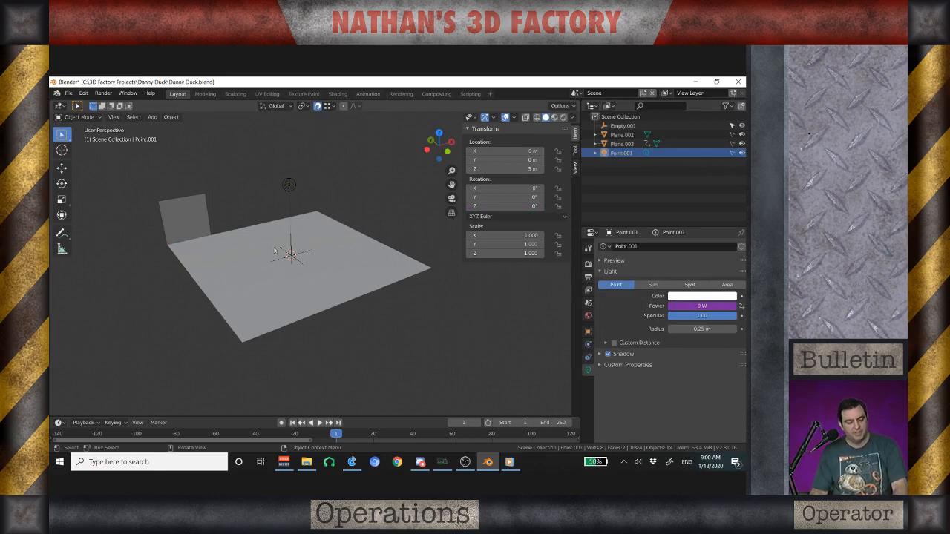
Lock the empty's location, rotation and scale on all three axes
click(296, 256)
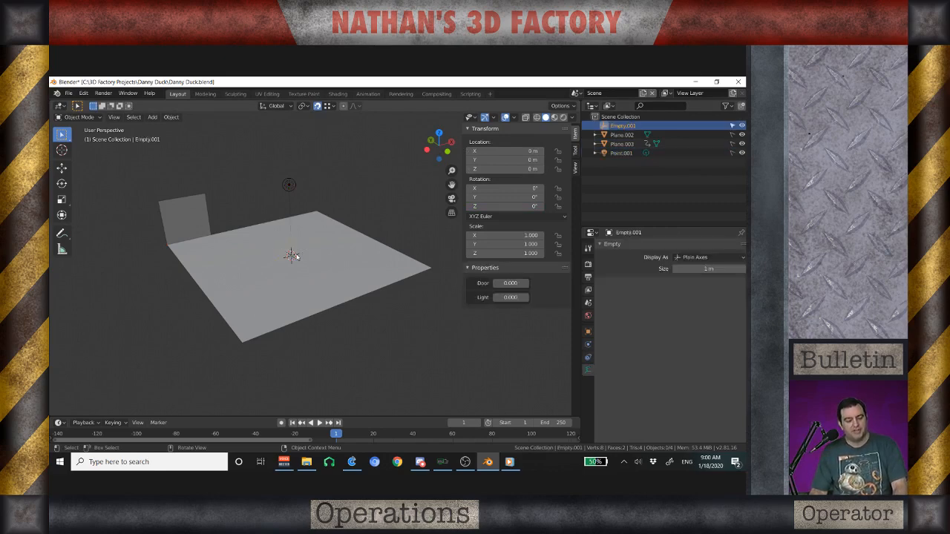
click(558, 160)
click(559, 168)
click(558, 188)
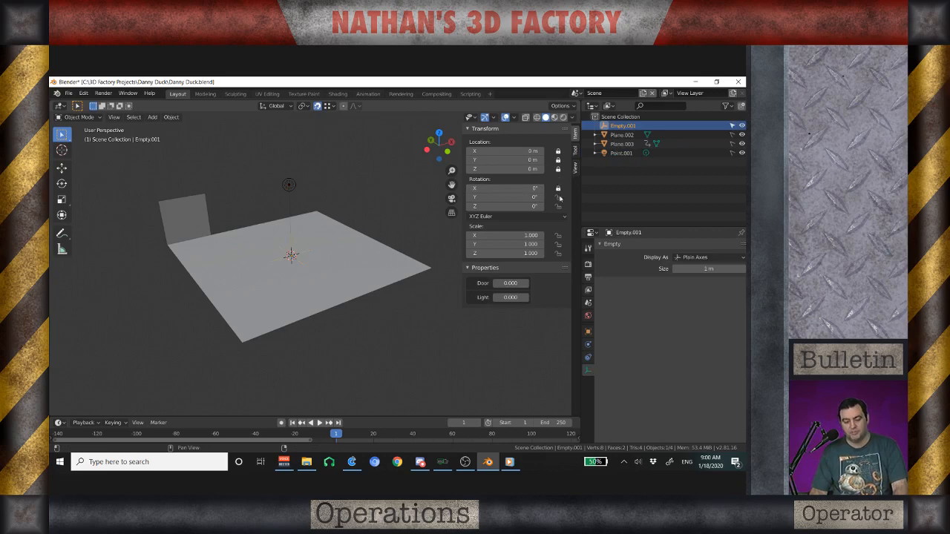
click(558, 197)
click(559, 205)
click(558, 244)
click(559, 253)
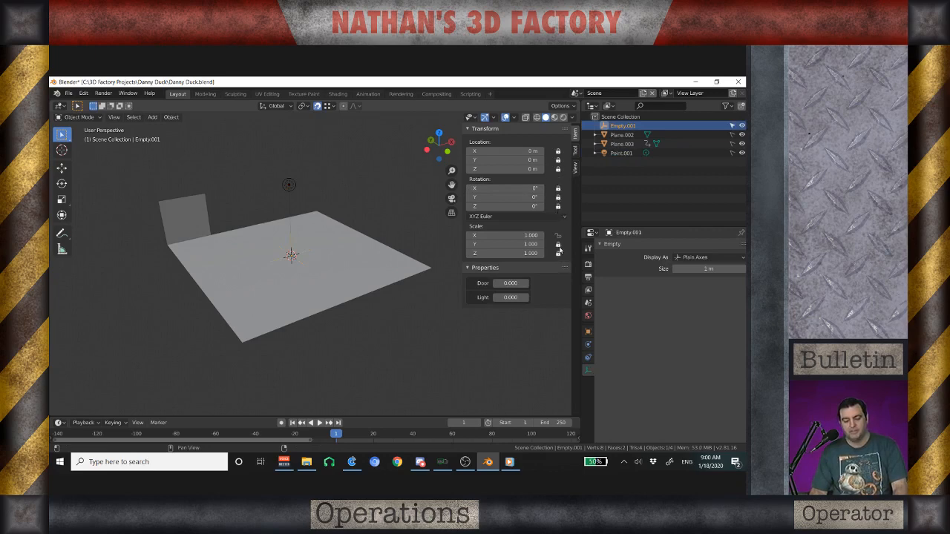
click(558, 235)
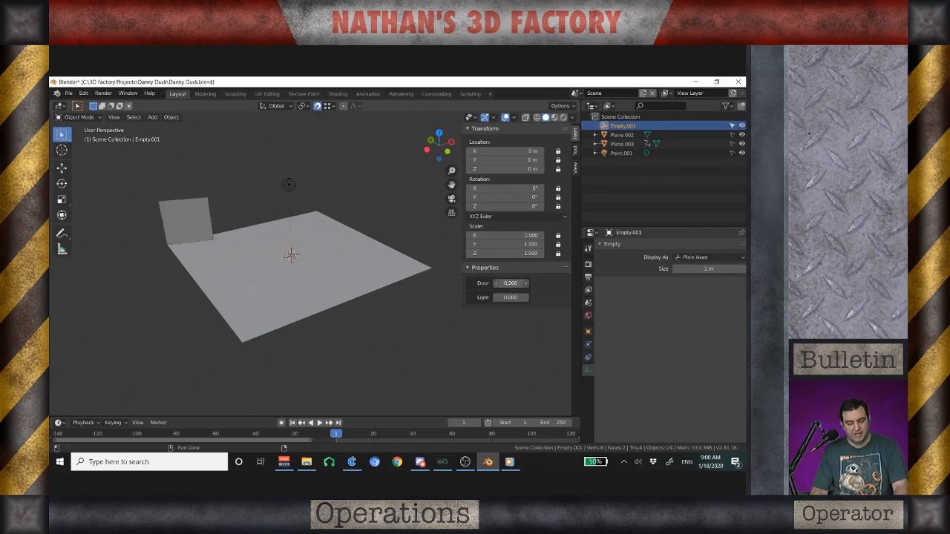
Switch the viewport to rendered shading and test the empty's Light property on the point light
drag(511, 297, 526, 297)
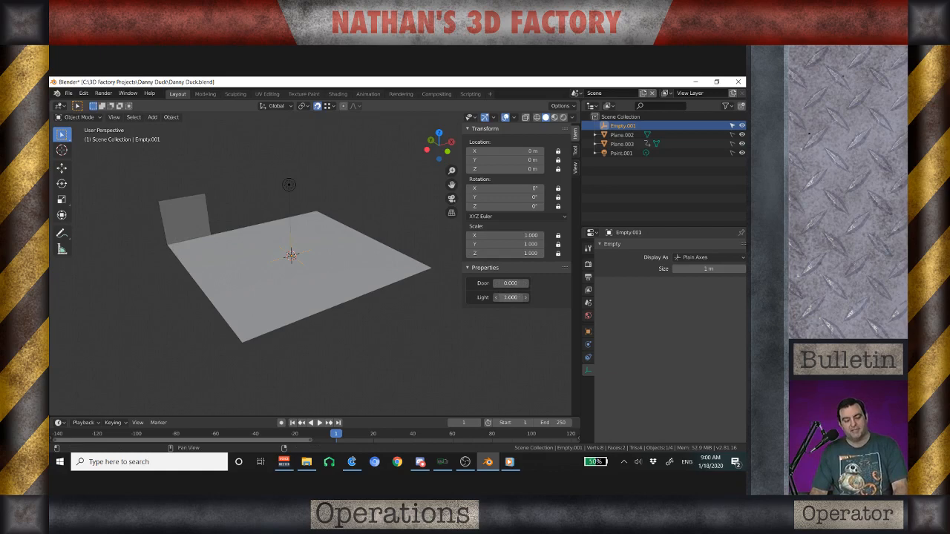
key(z)
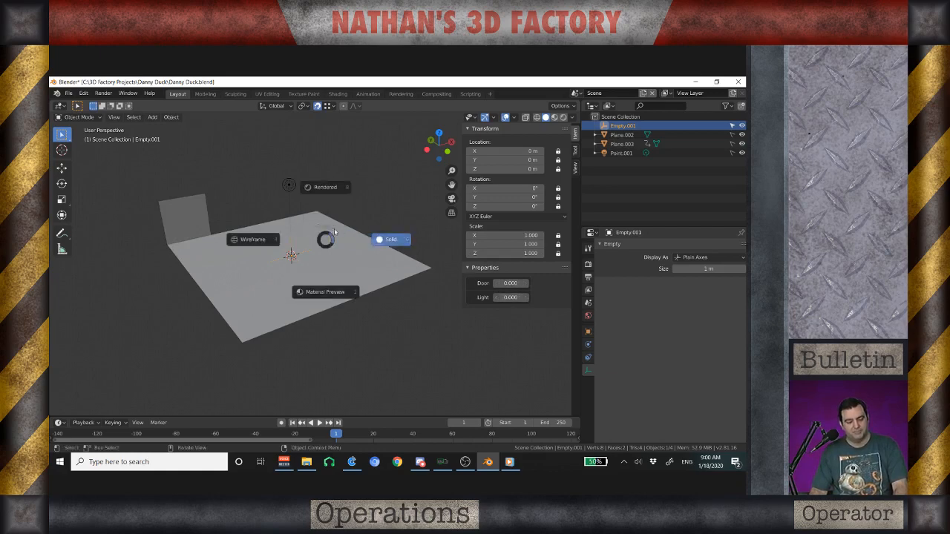
click(445, 299)
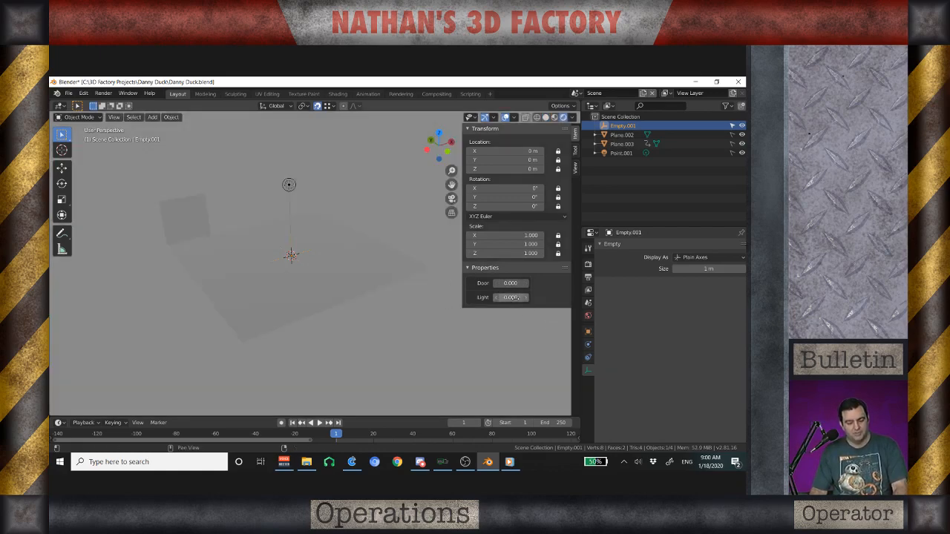
mouse_move(517, 297)
mouse_down()
mouse_move(526, 297)
mouse_move(511, 298)
mouse_up()
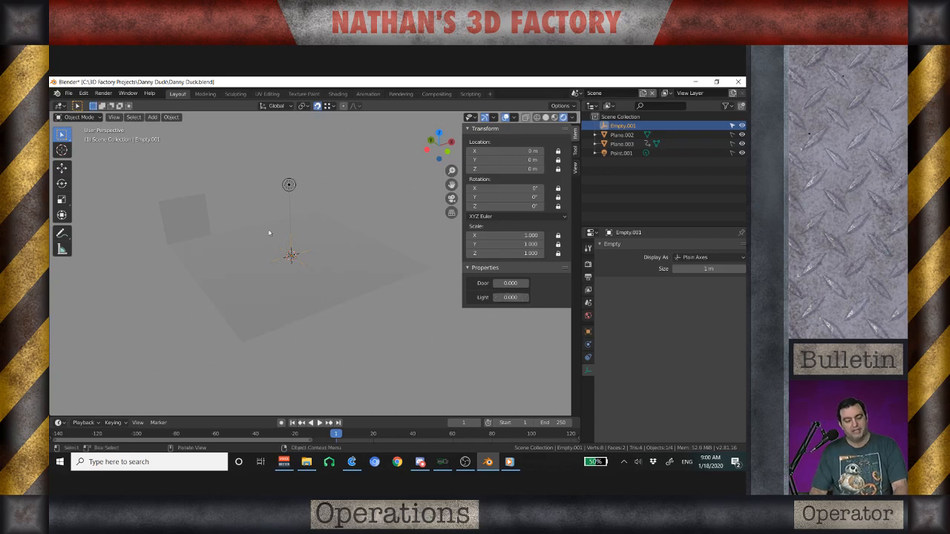